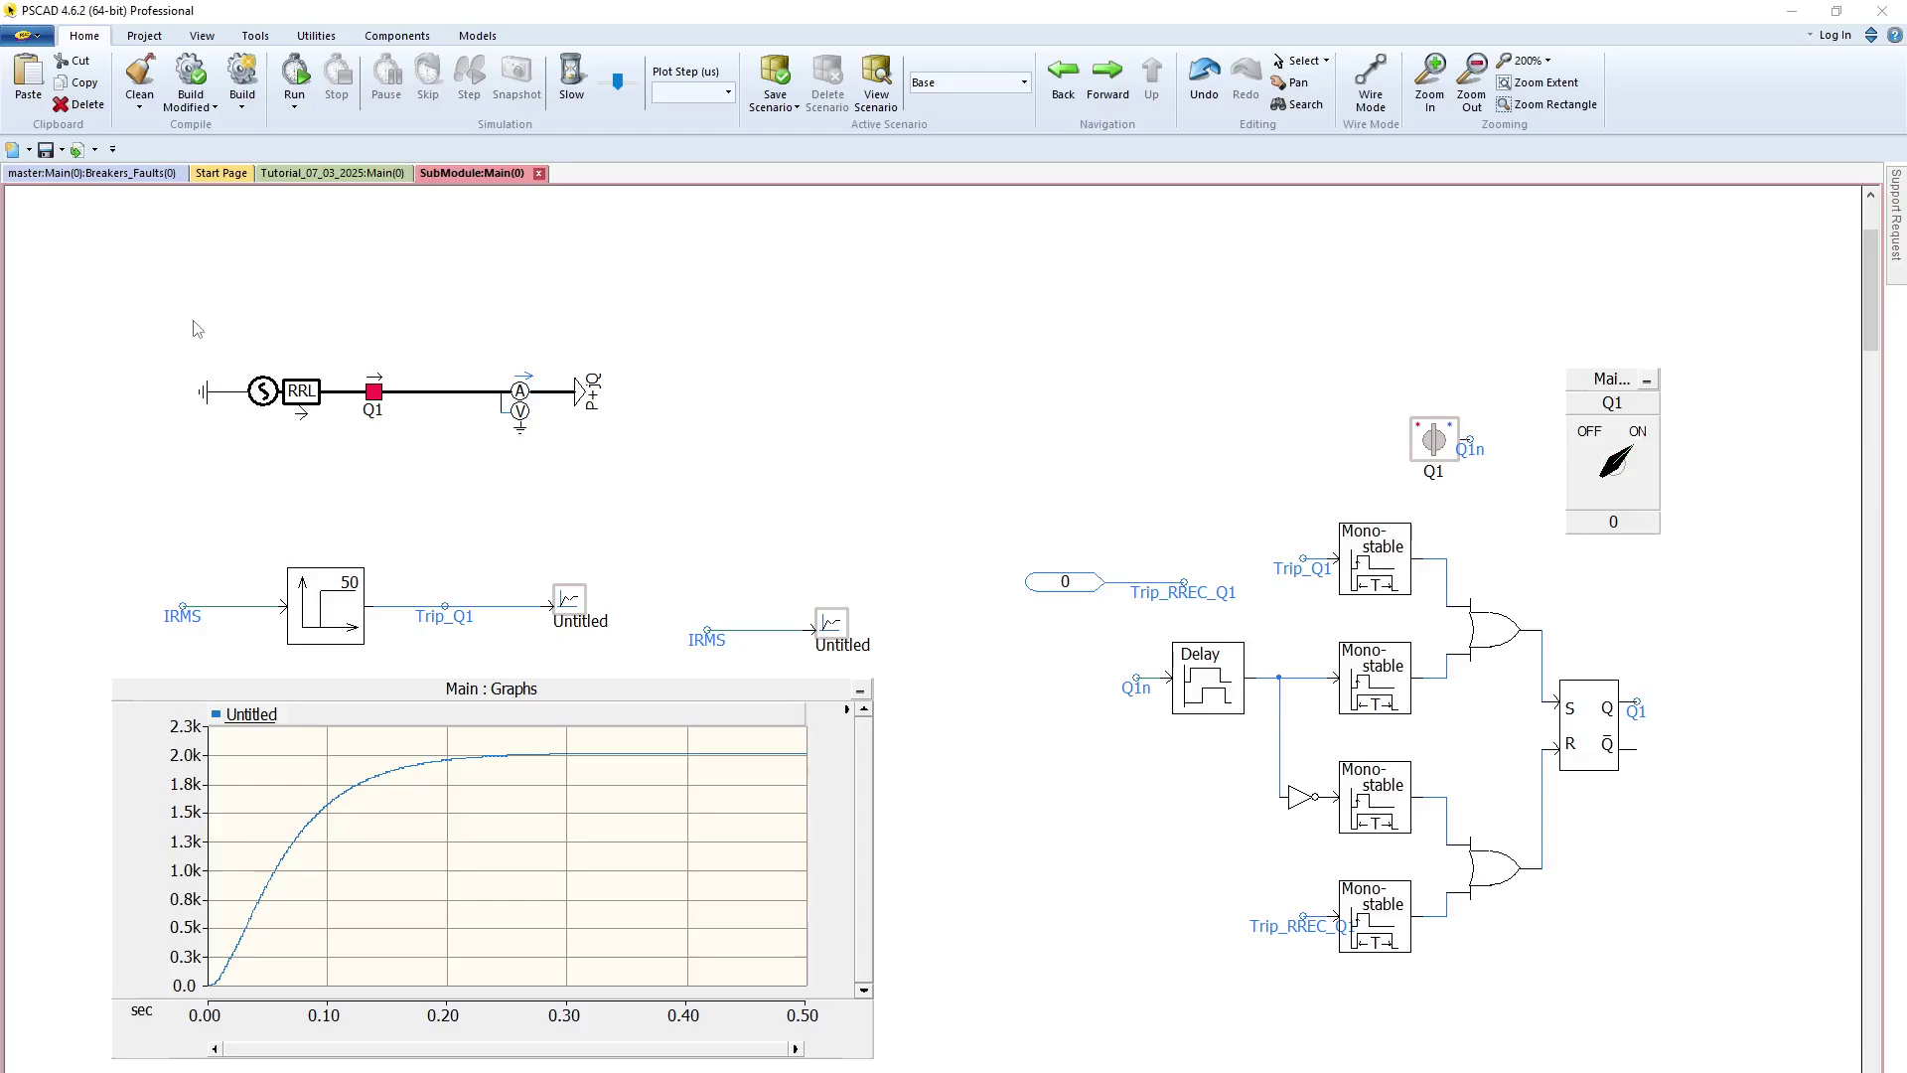
- Review the repeated breaker control logic in the Tutorial_07_03_2025 project, and return to the SubModule main page
left_click(357, 174)
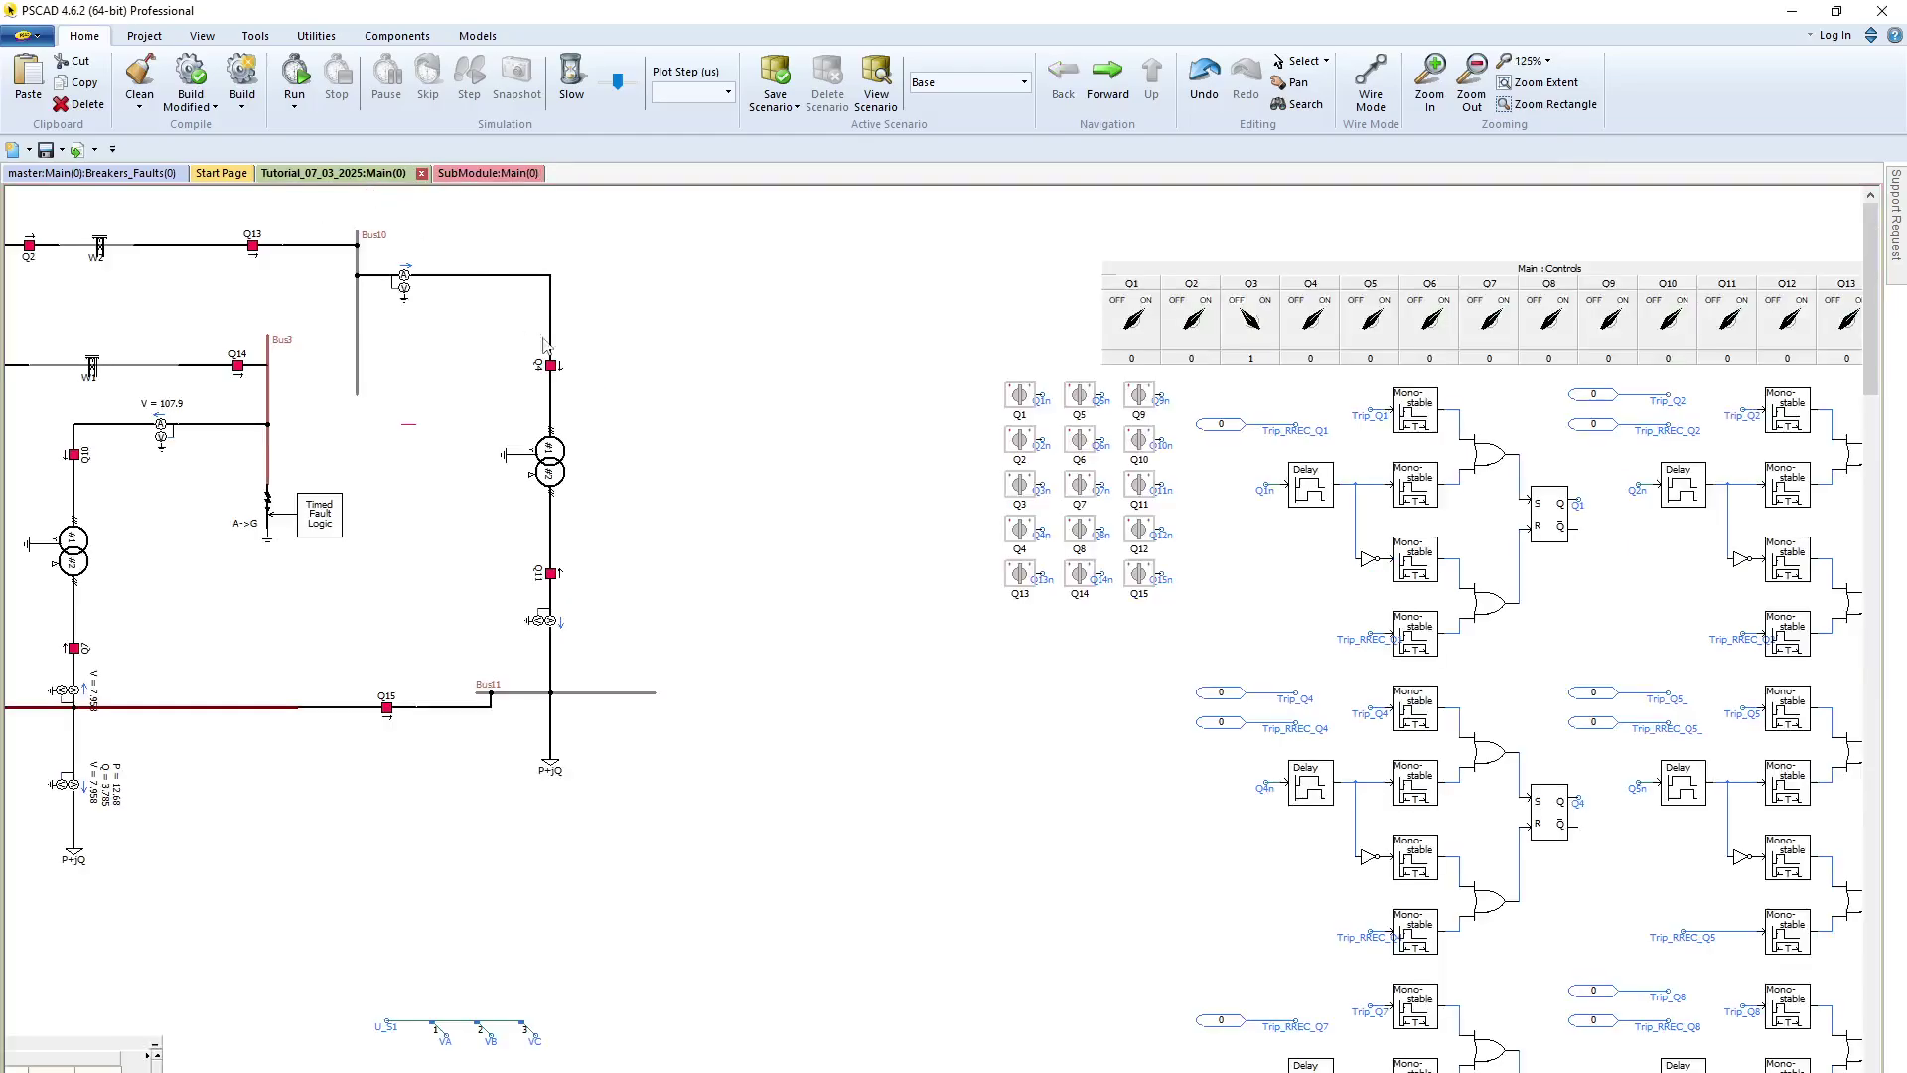
scroll(615, 549, "down", 3)
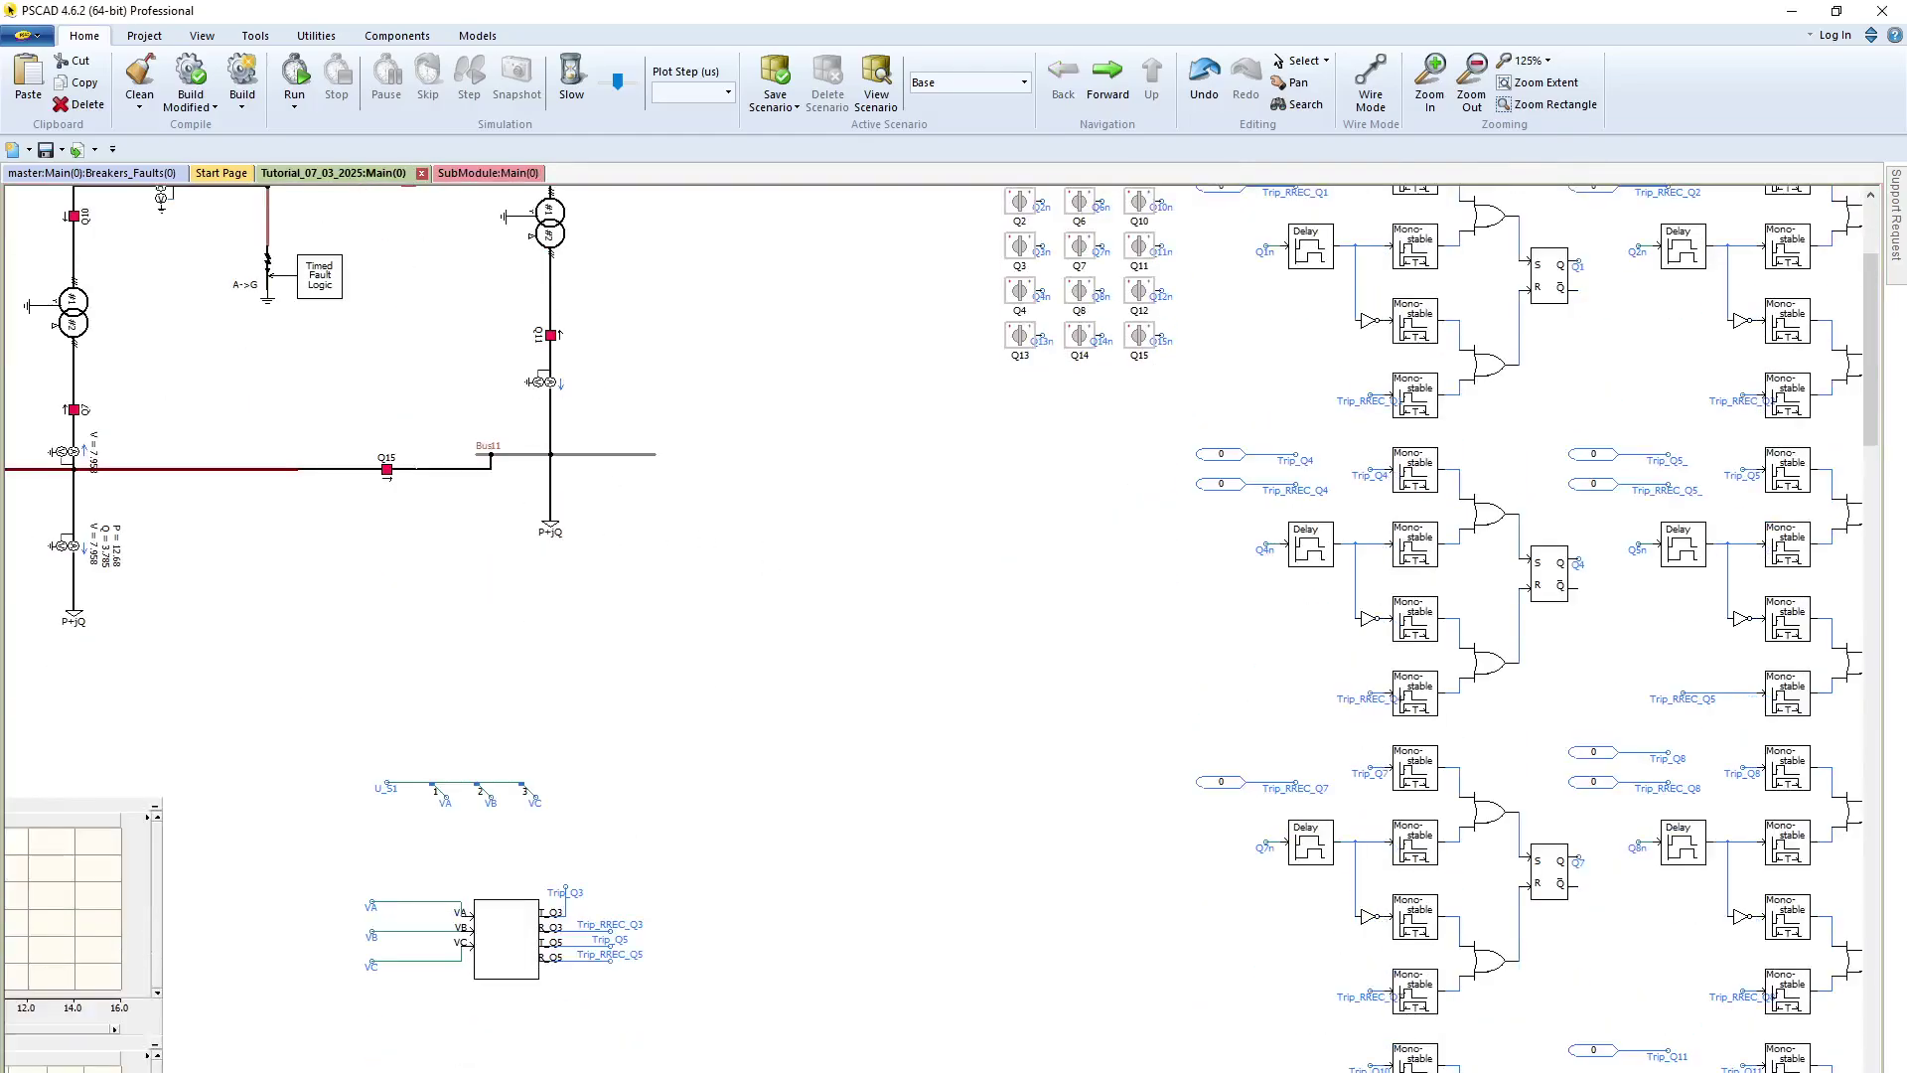
scroll(934, 626, "right", 12)
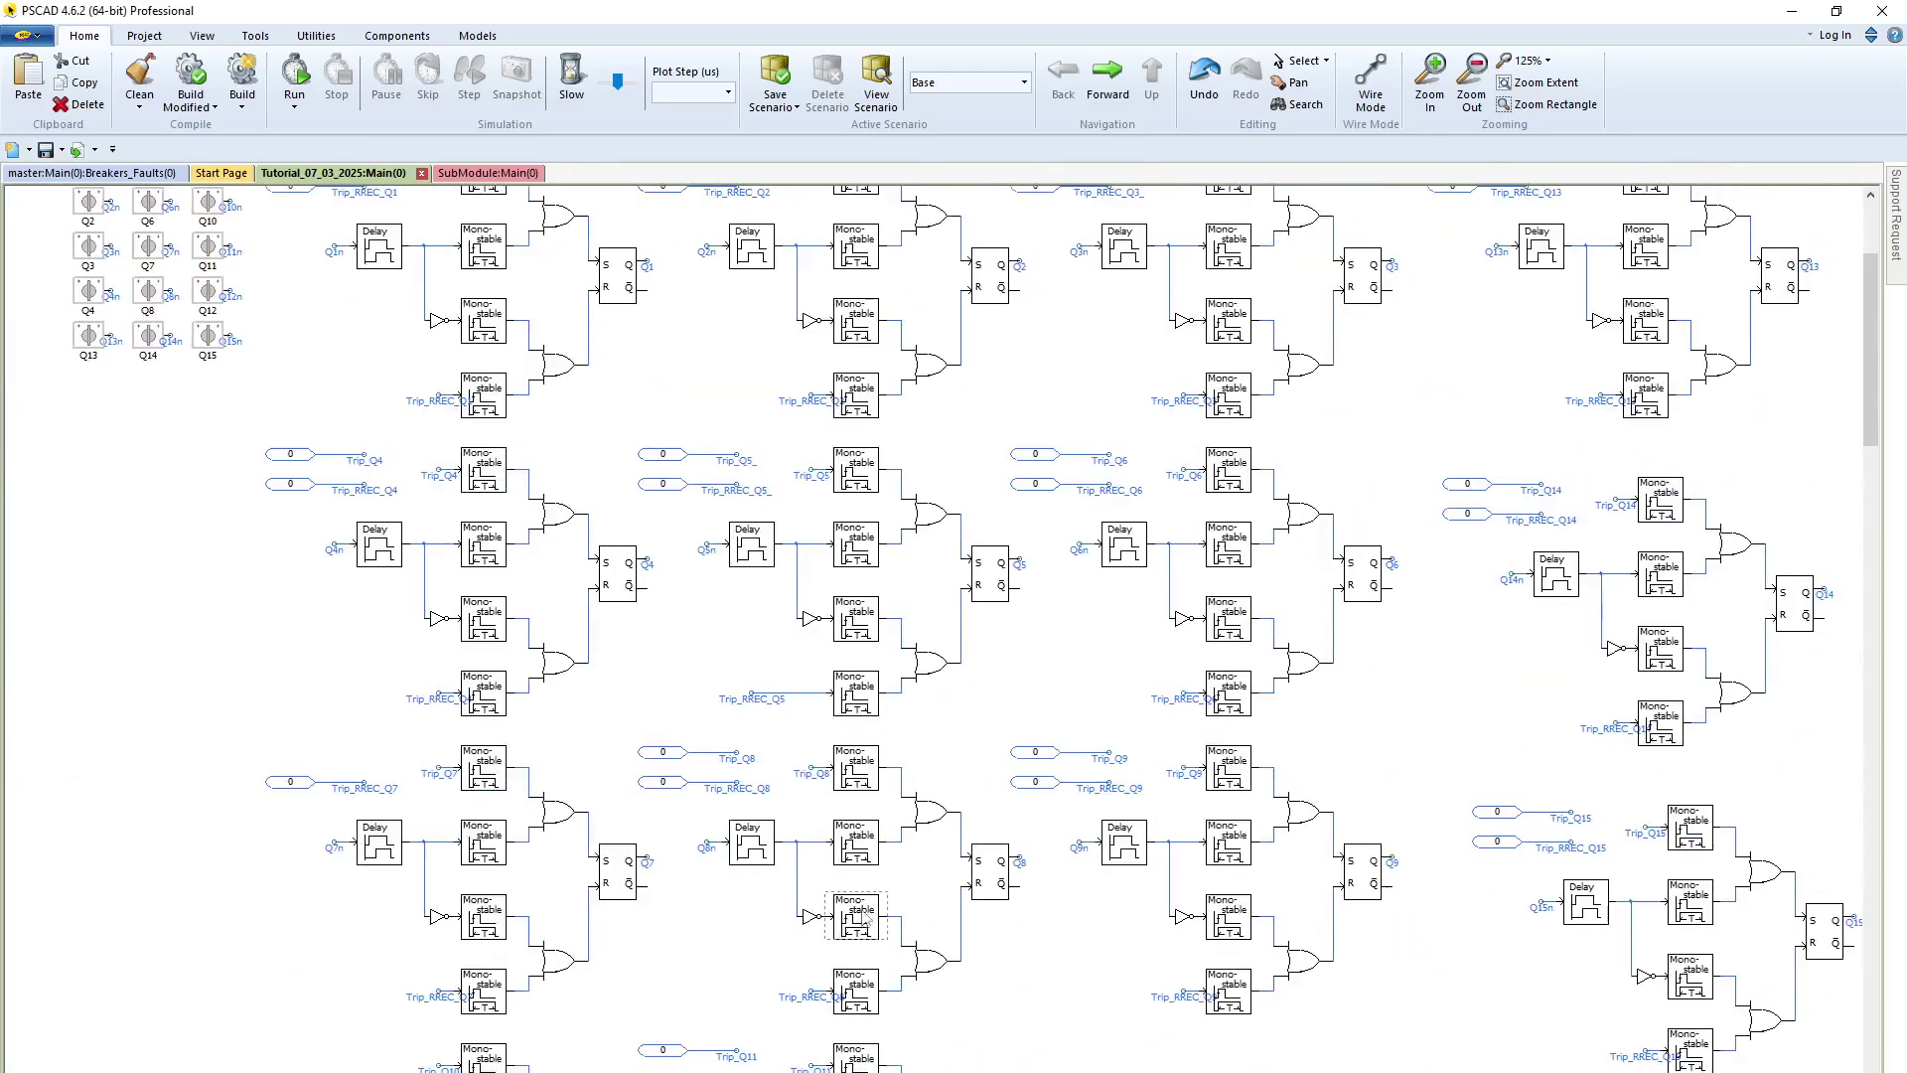
scroll(862, 906, "up", 3)
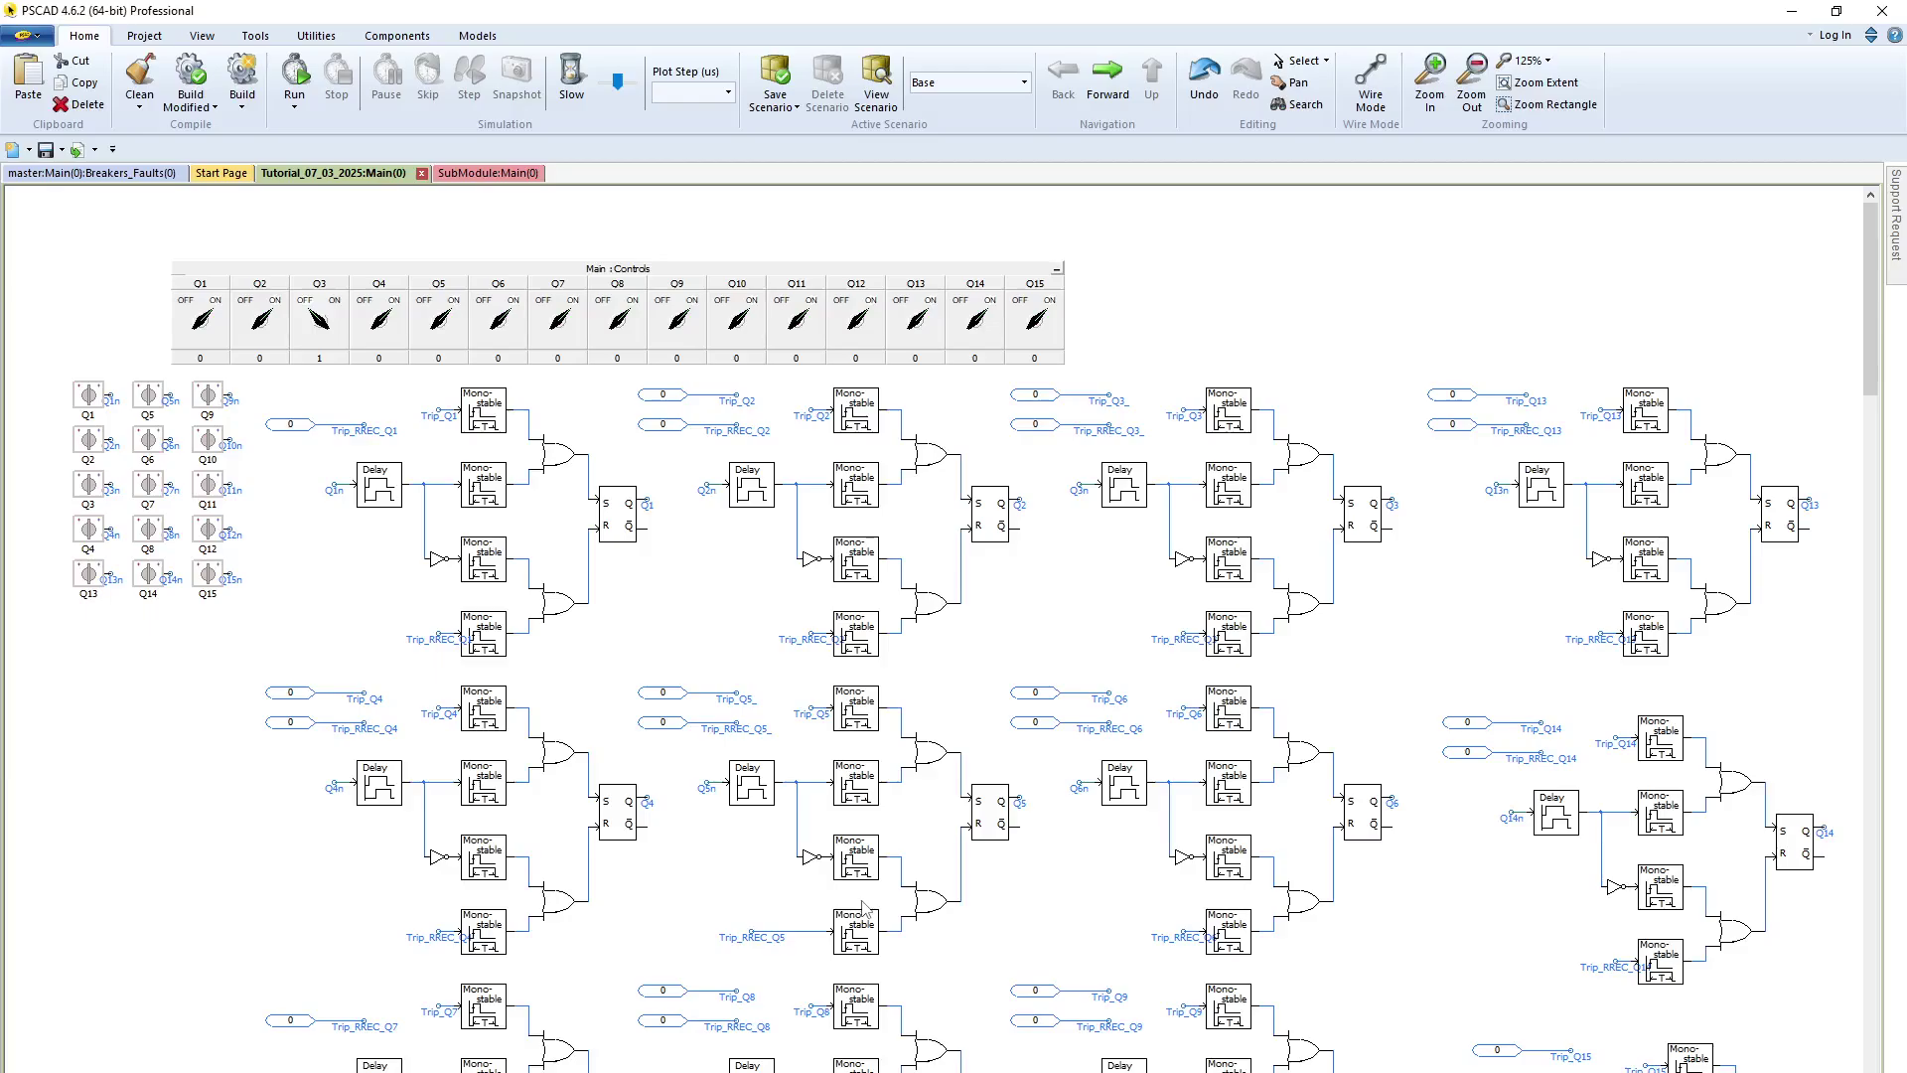
left_click(492, 174)
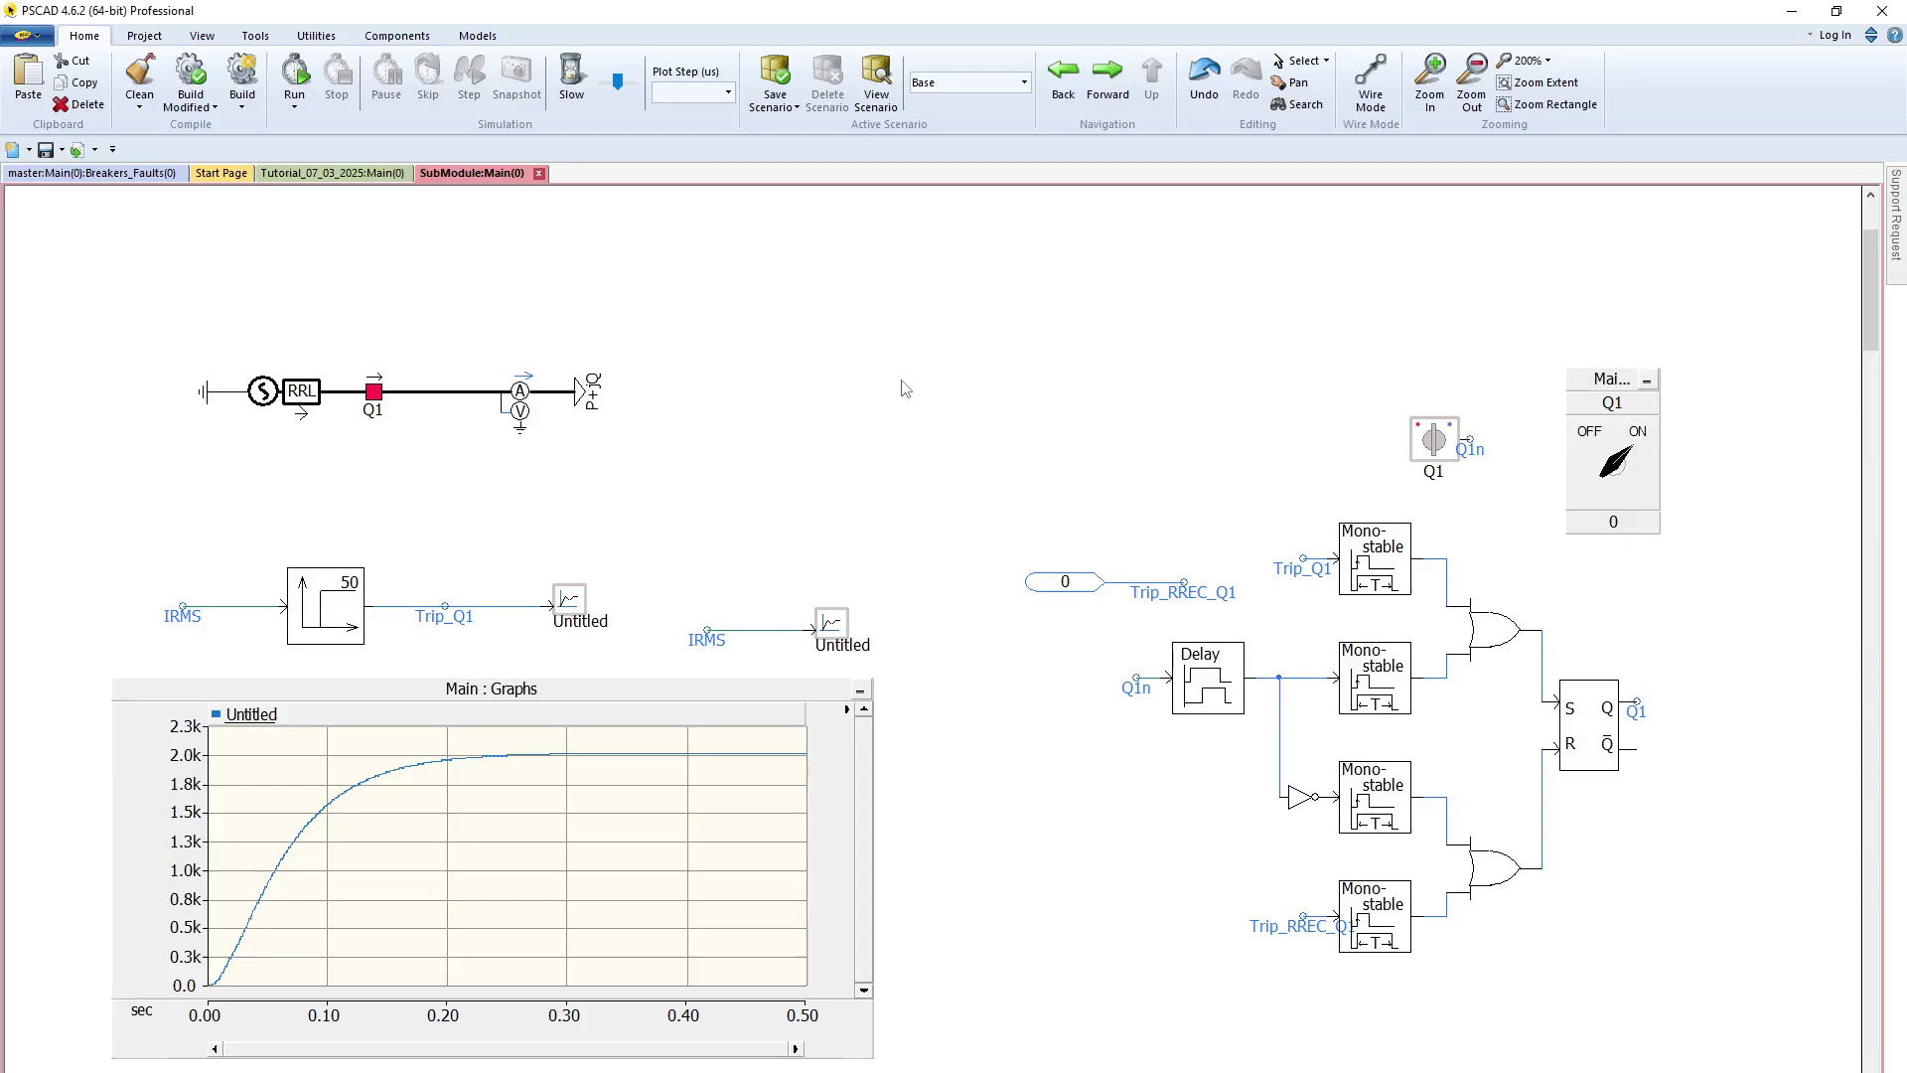
- Start a new component in the Component Wizard and name it CB
left_click(202, 36)
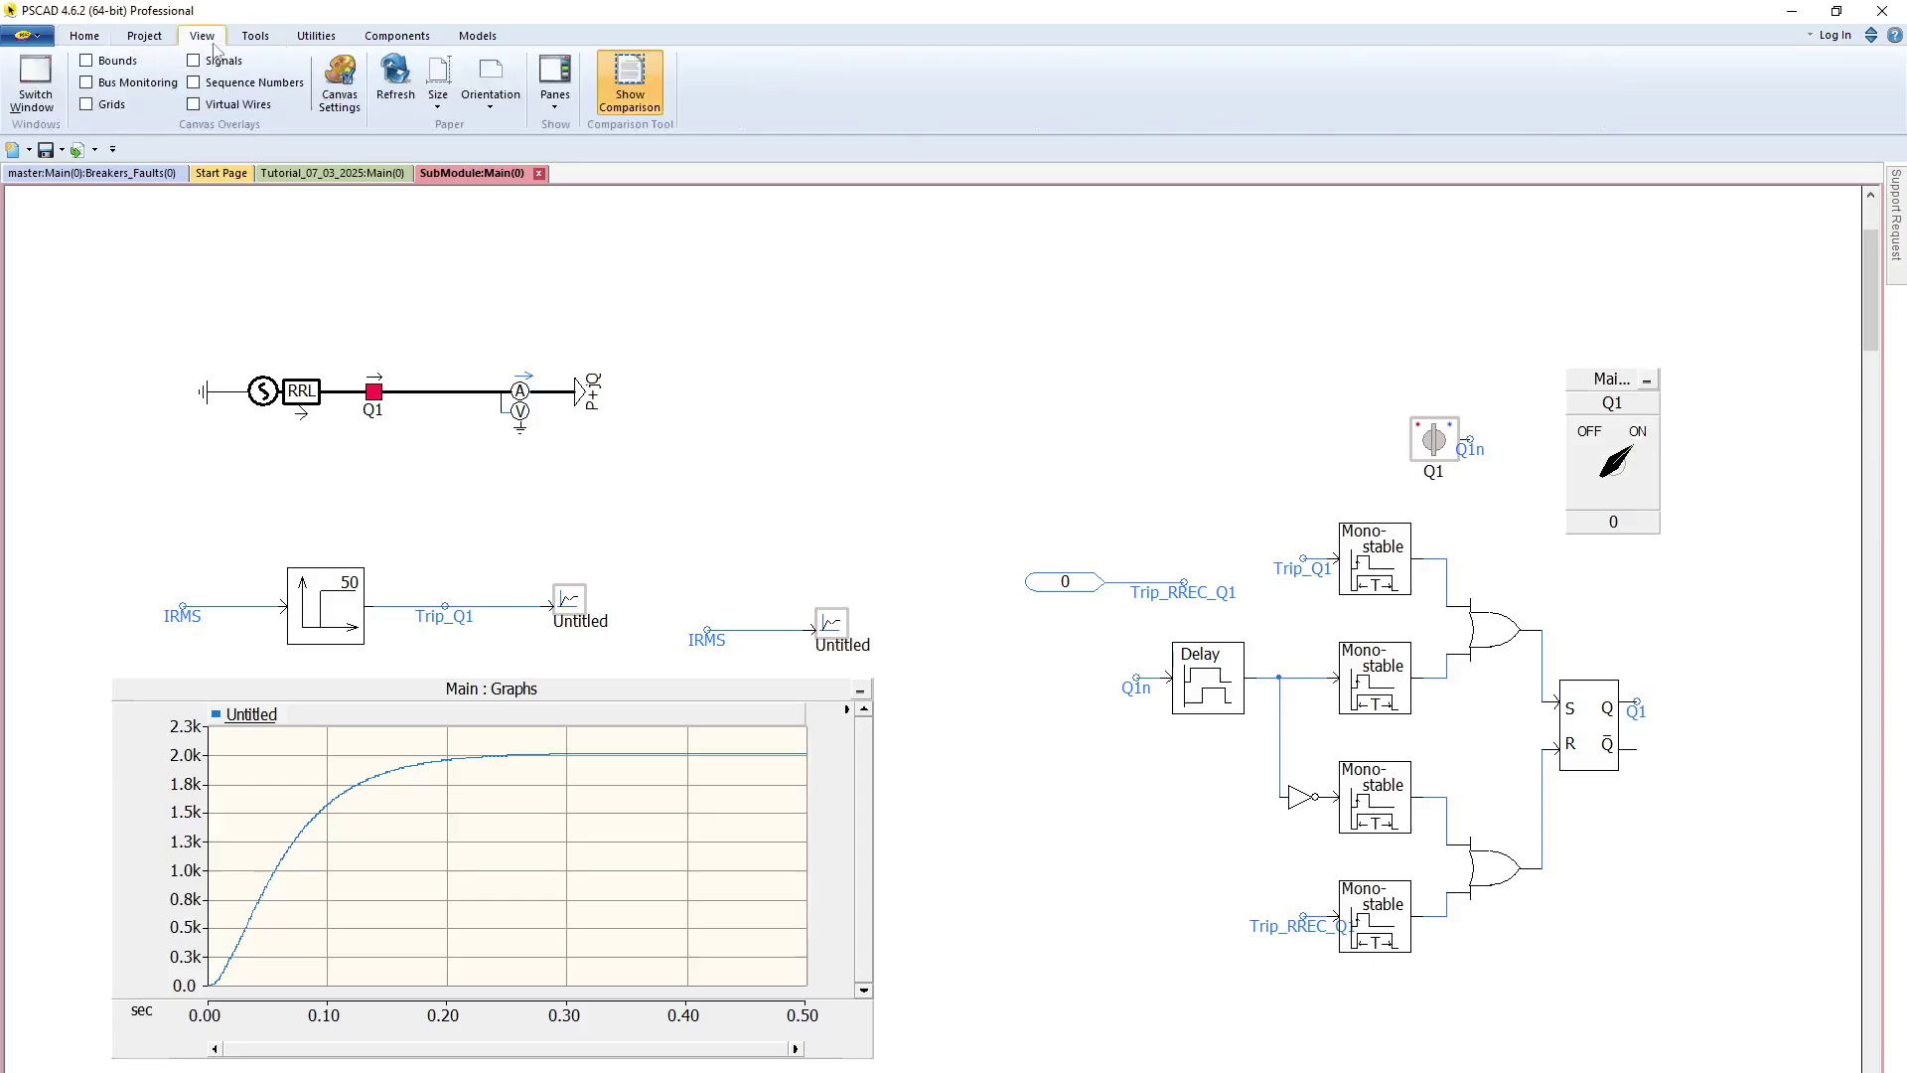
left_click(552, 98)
left_click(597, 218)
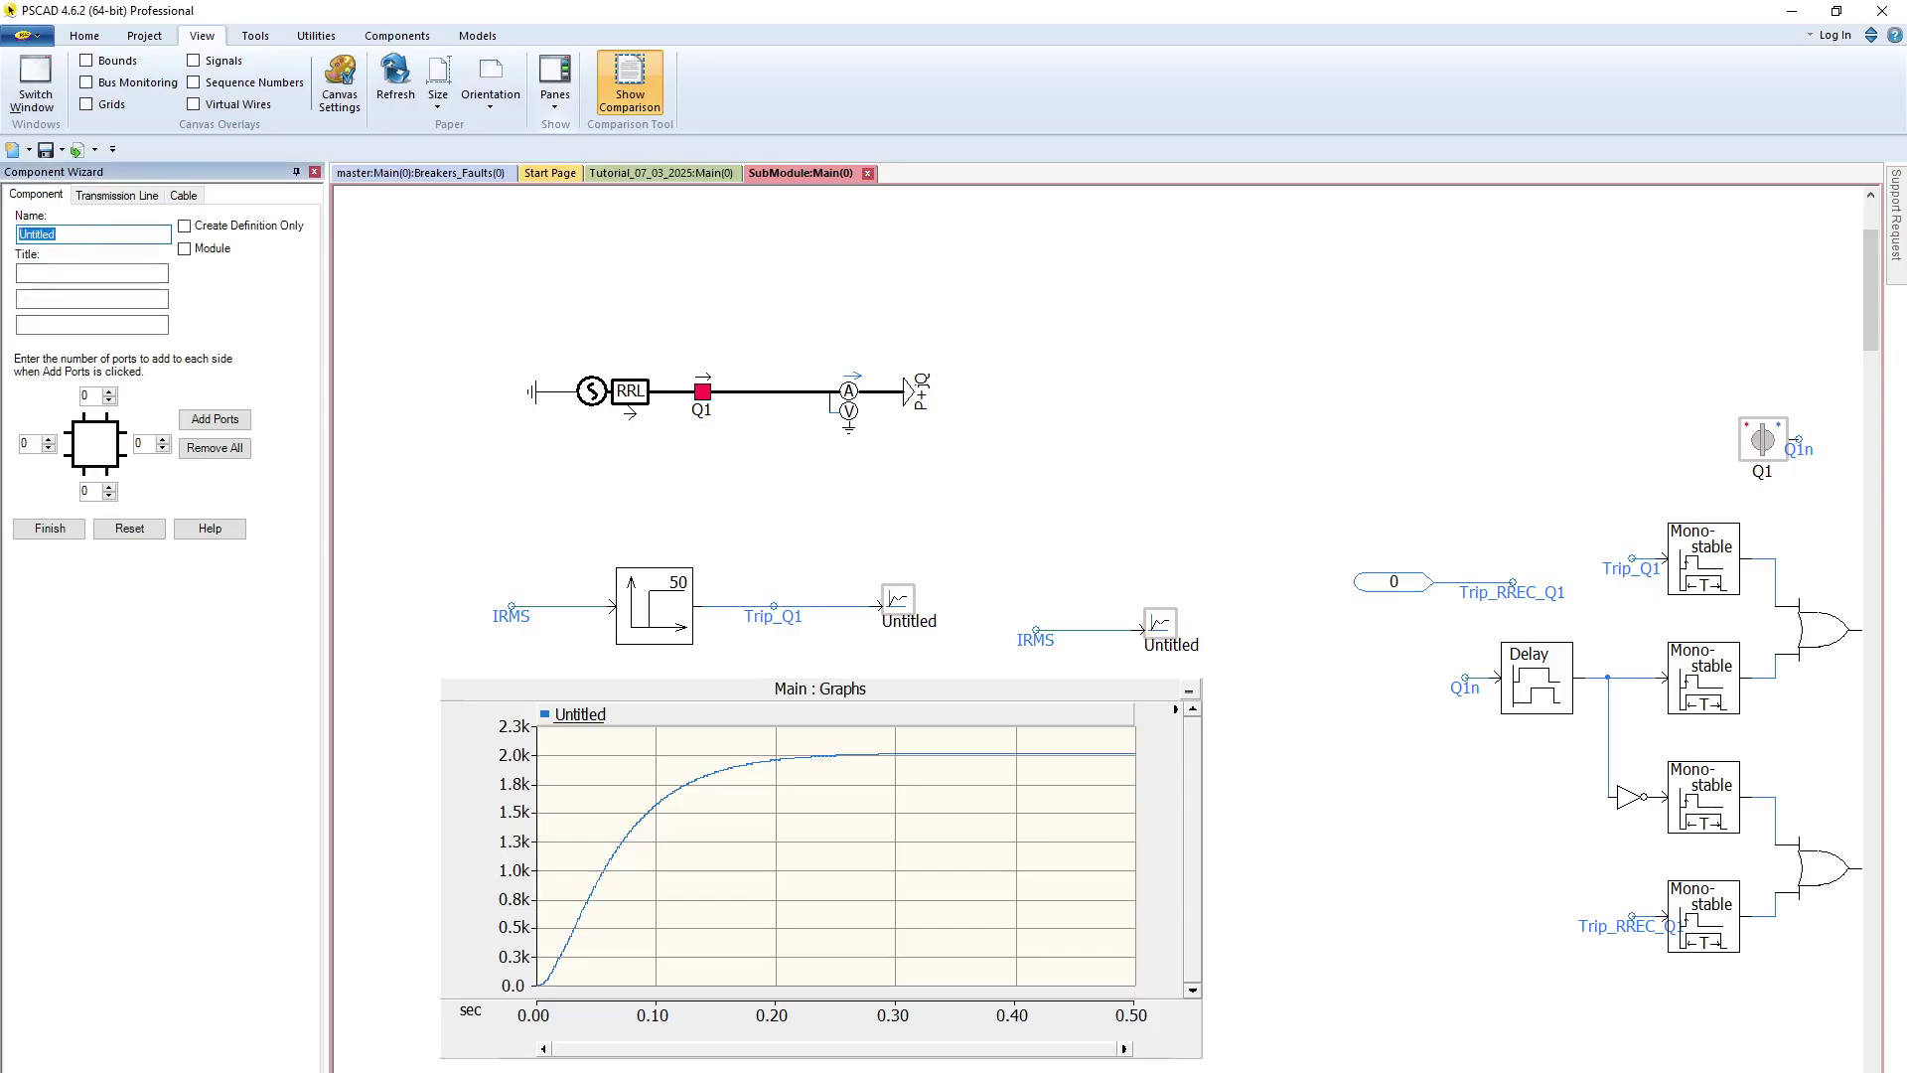
type("CB")
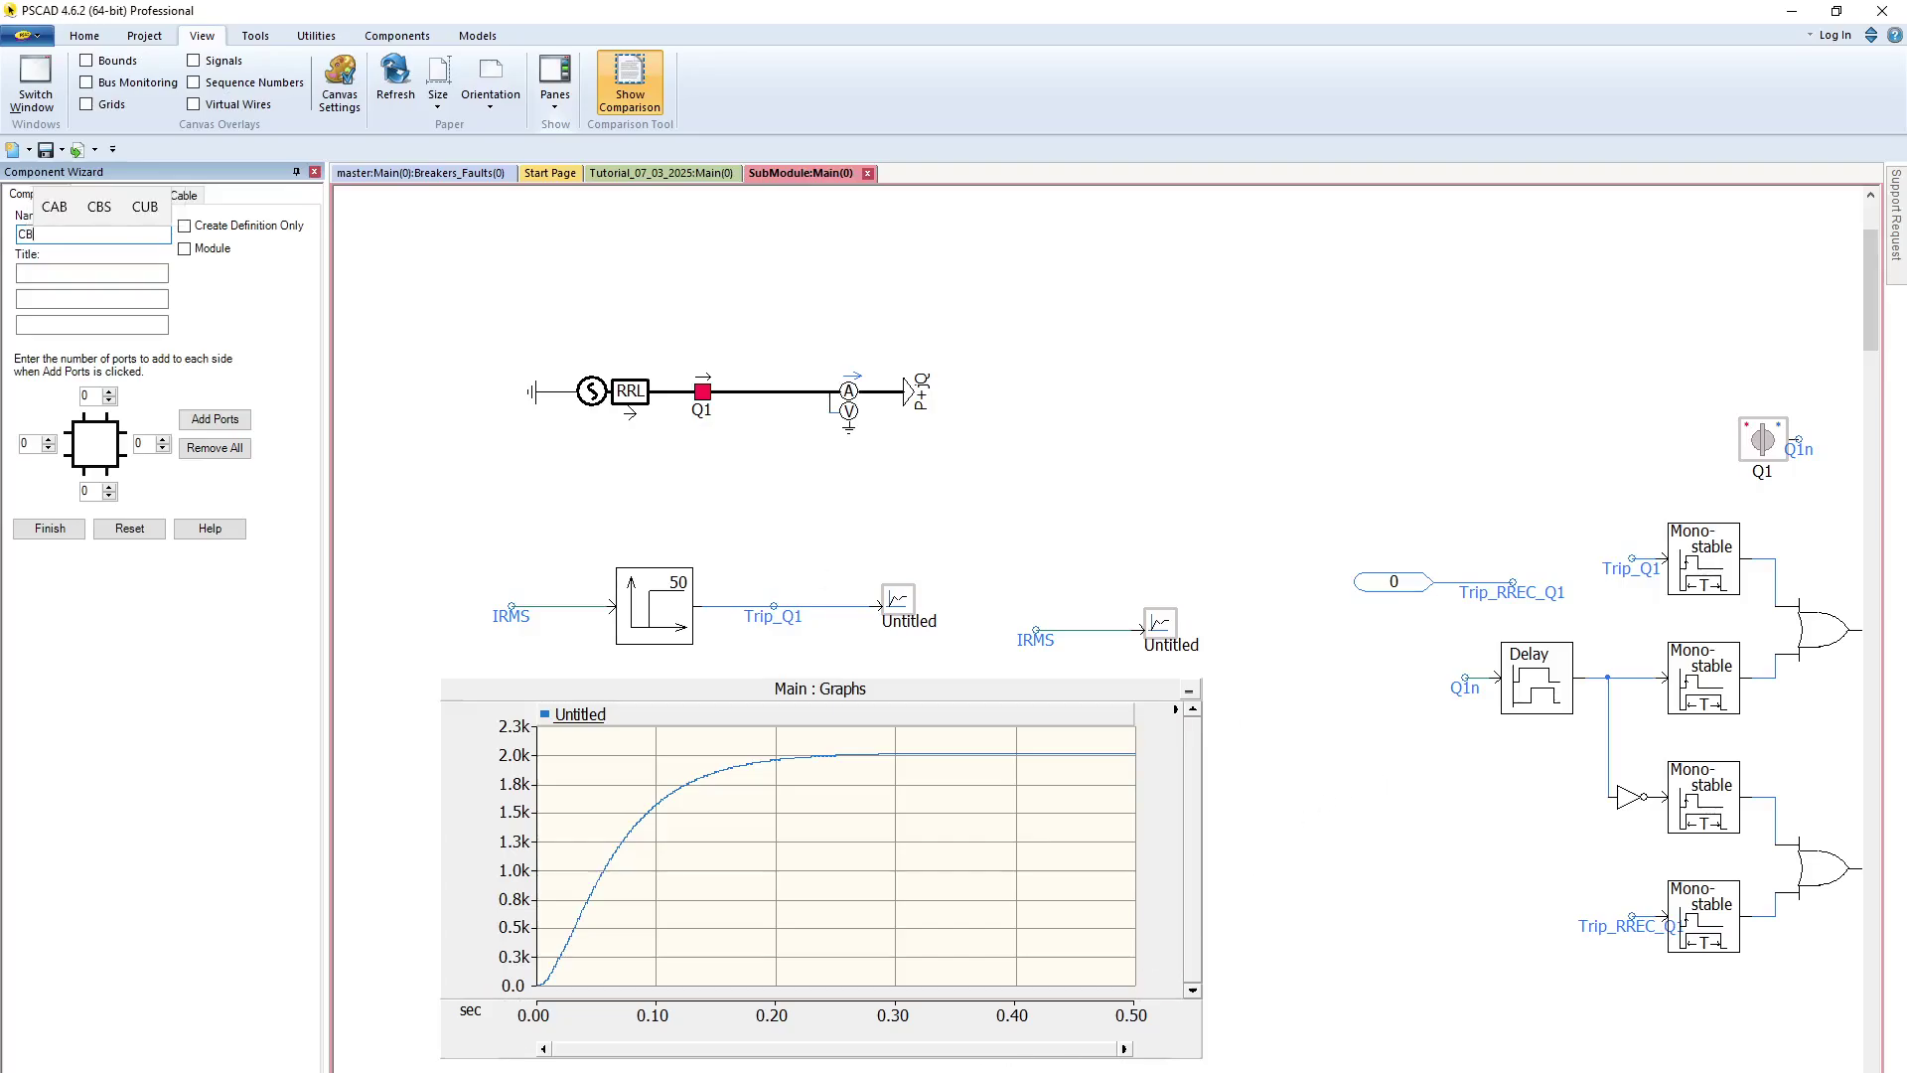
- Add one port on the left and one on the right side of CB, and define it as a module
left_click_drag(636, 1072, 701, 1072)
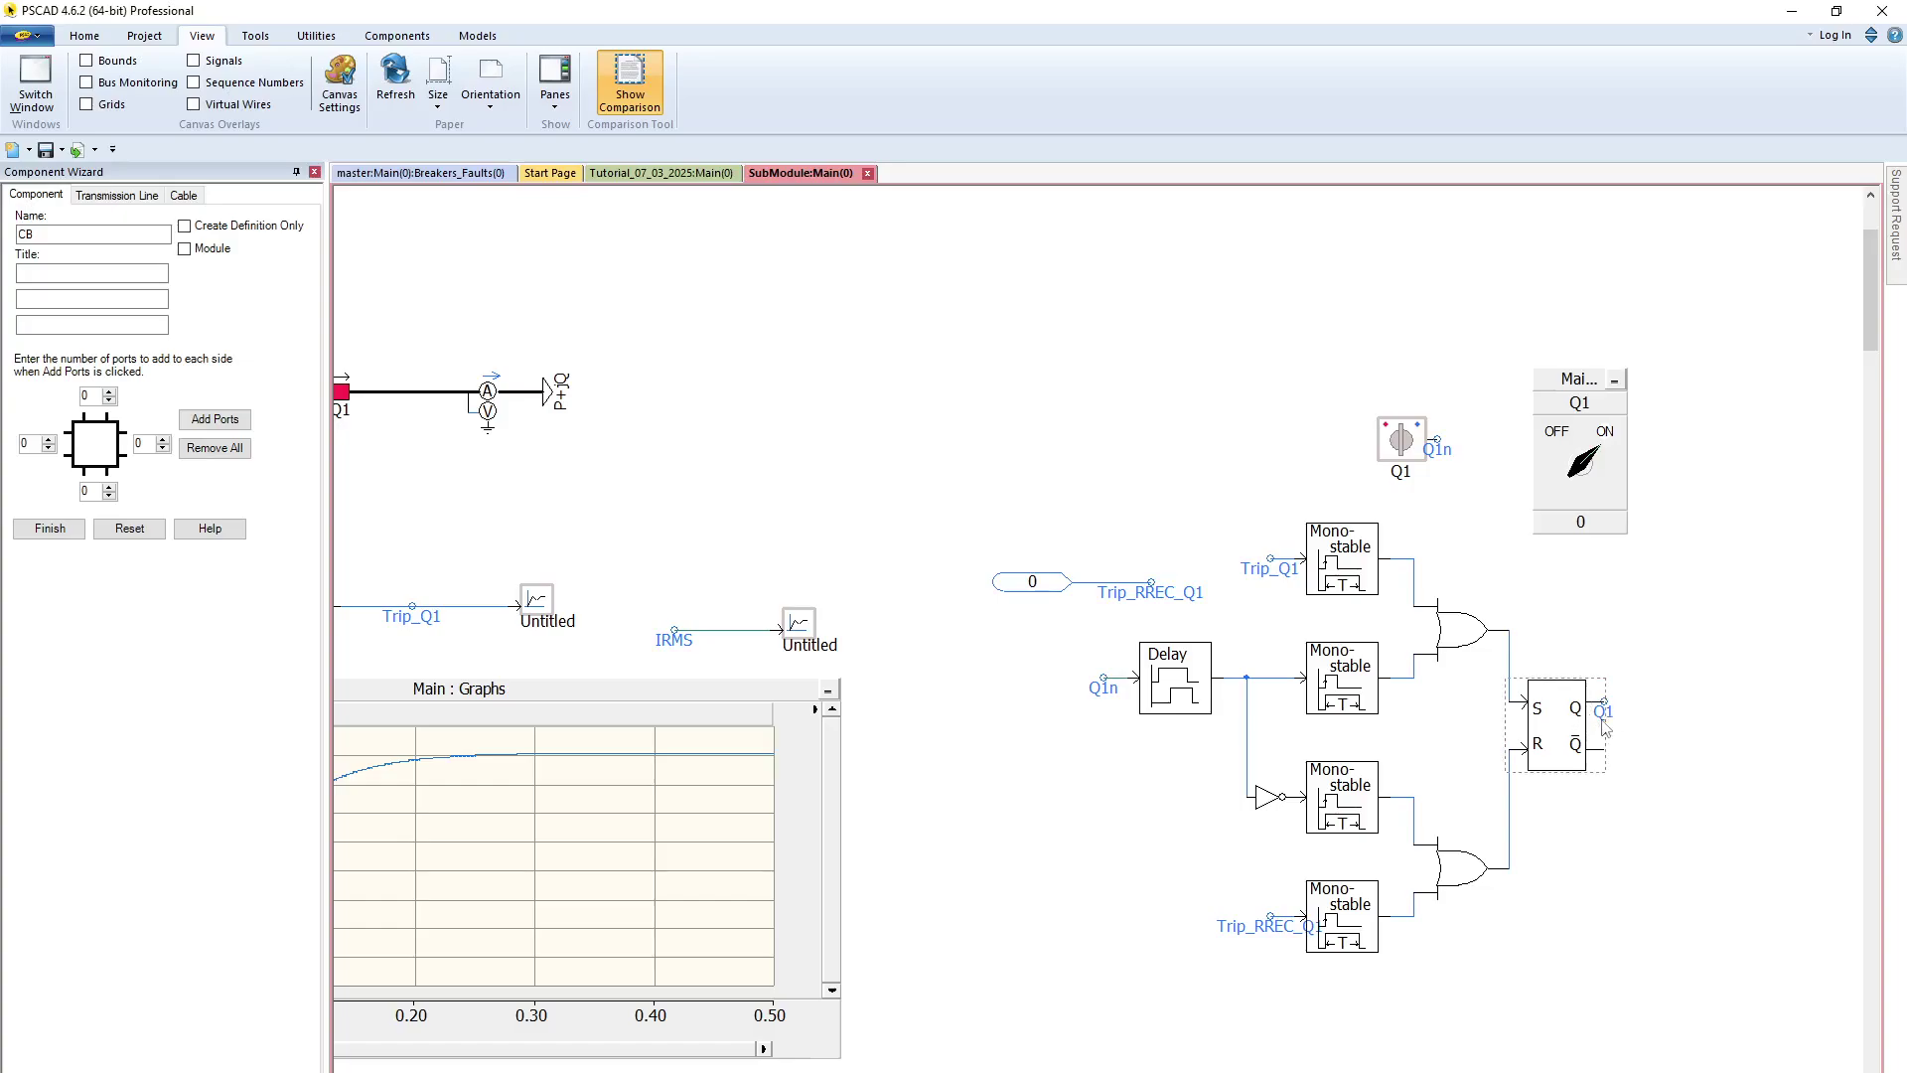
left_click(47, 439)
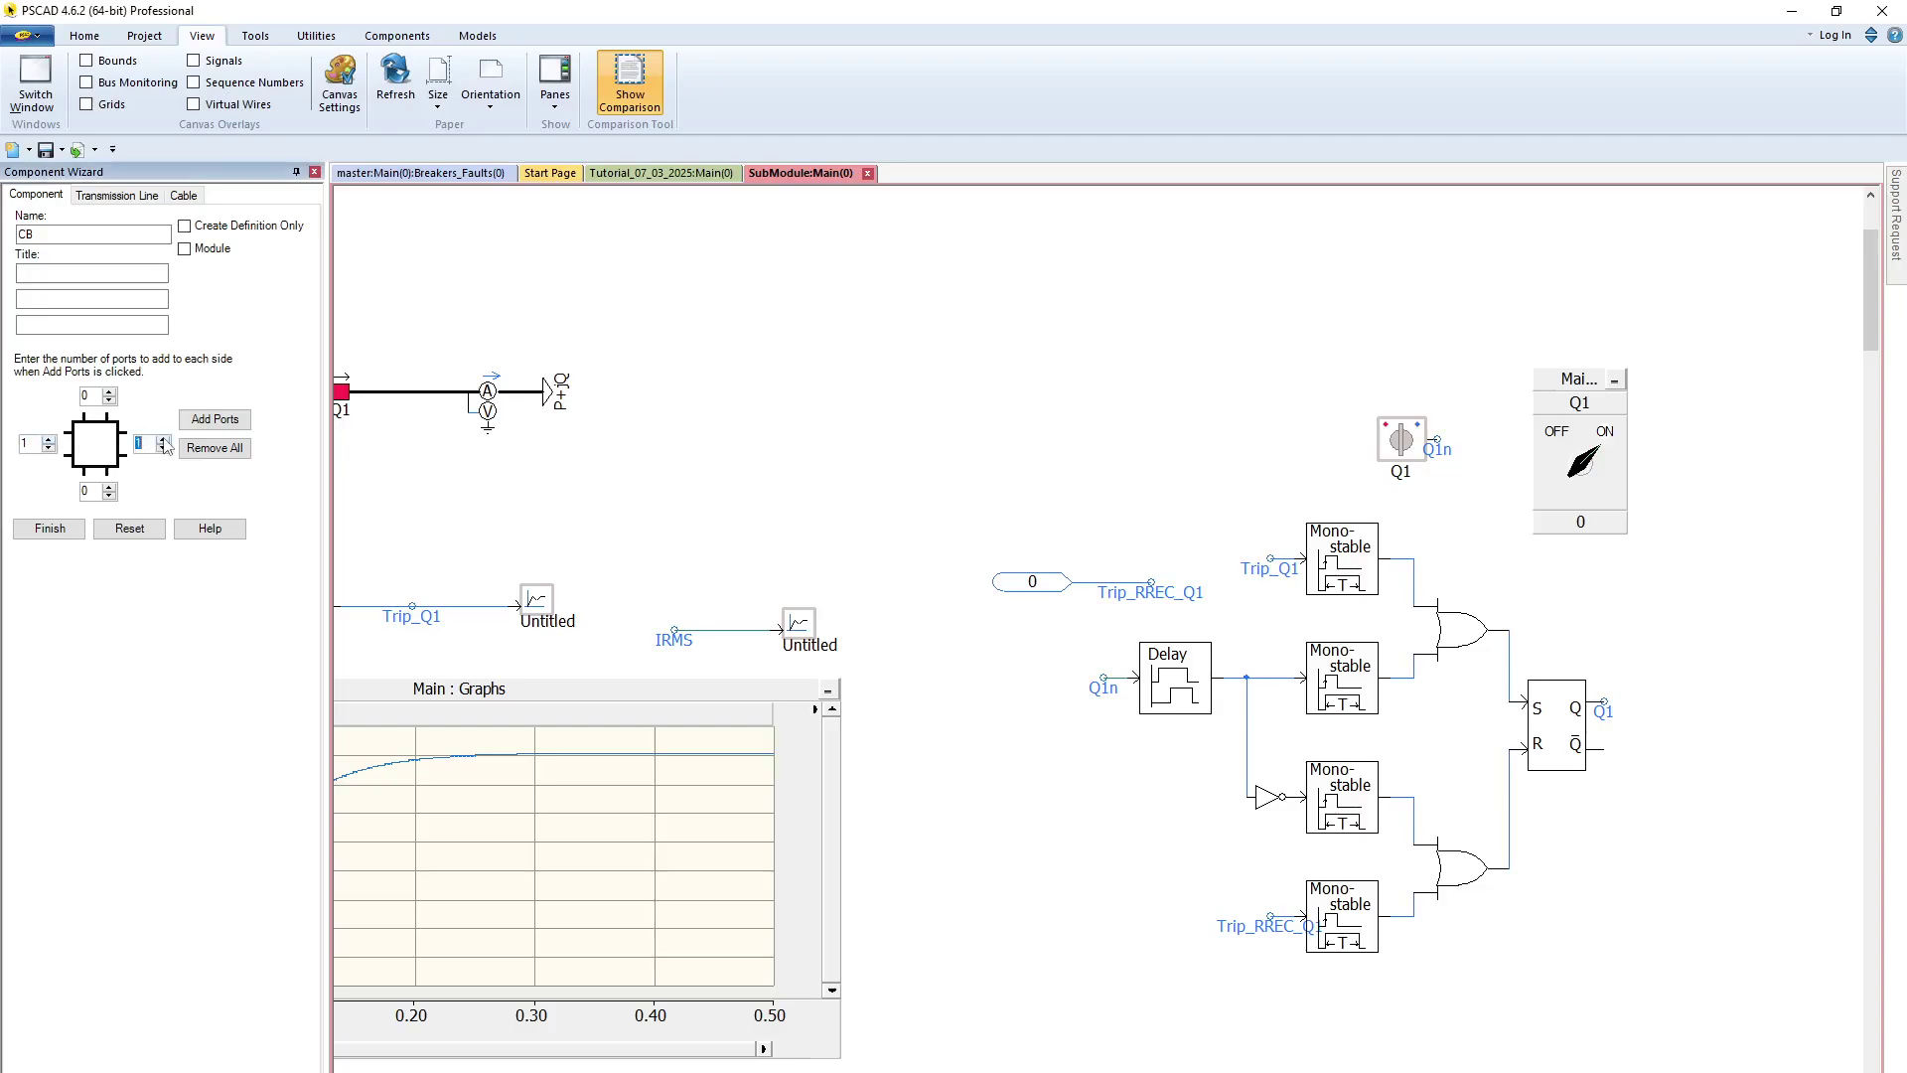
left_click(201, 421)
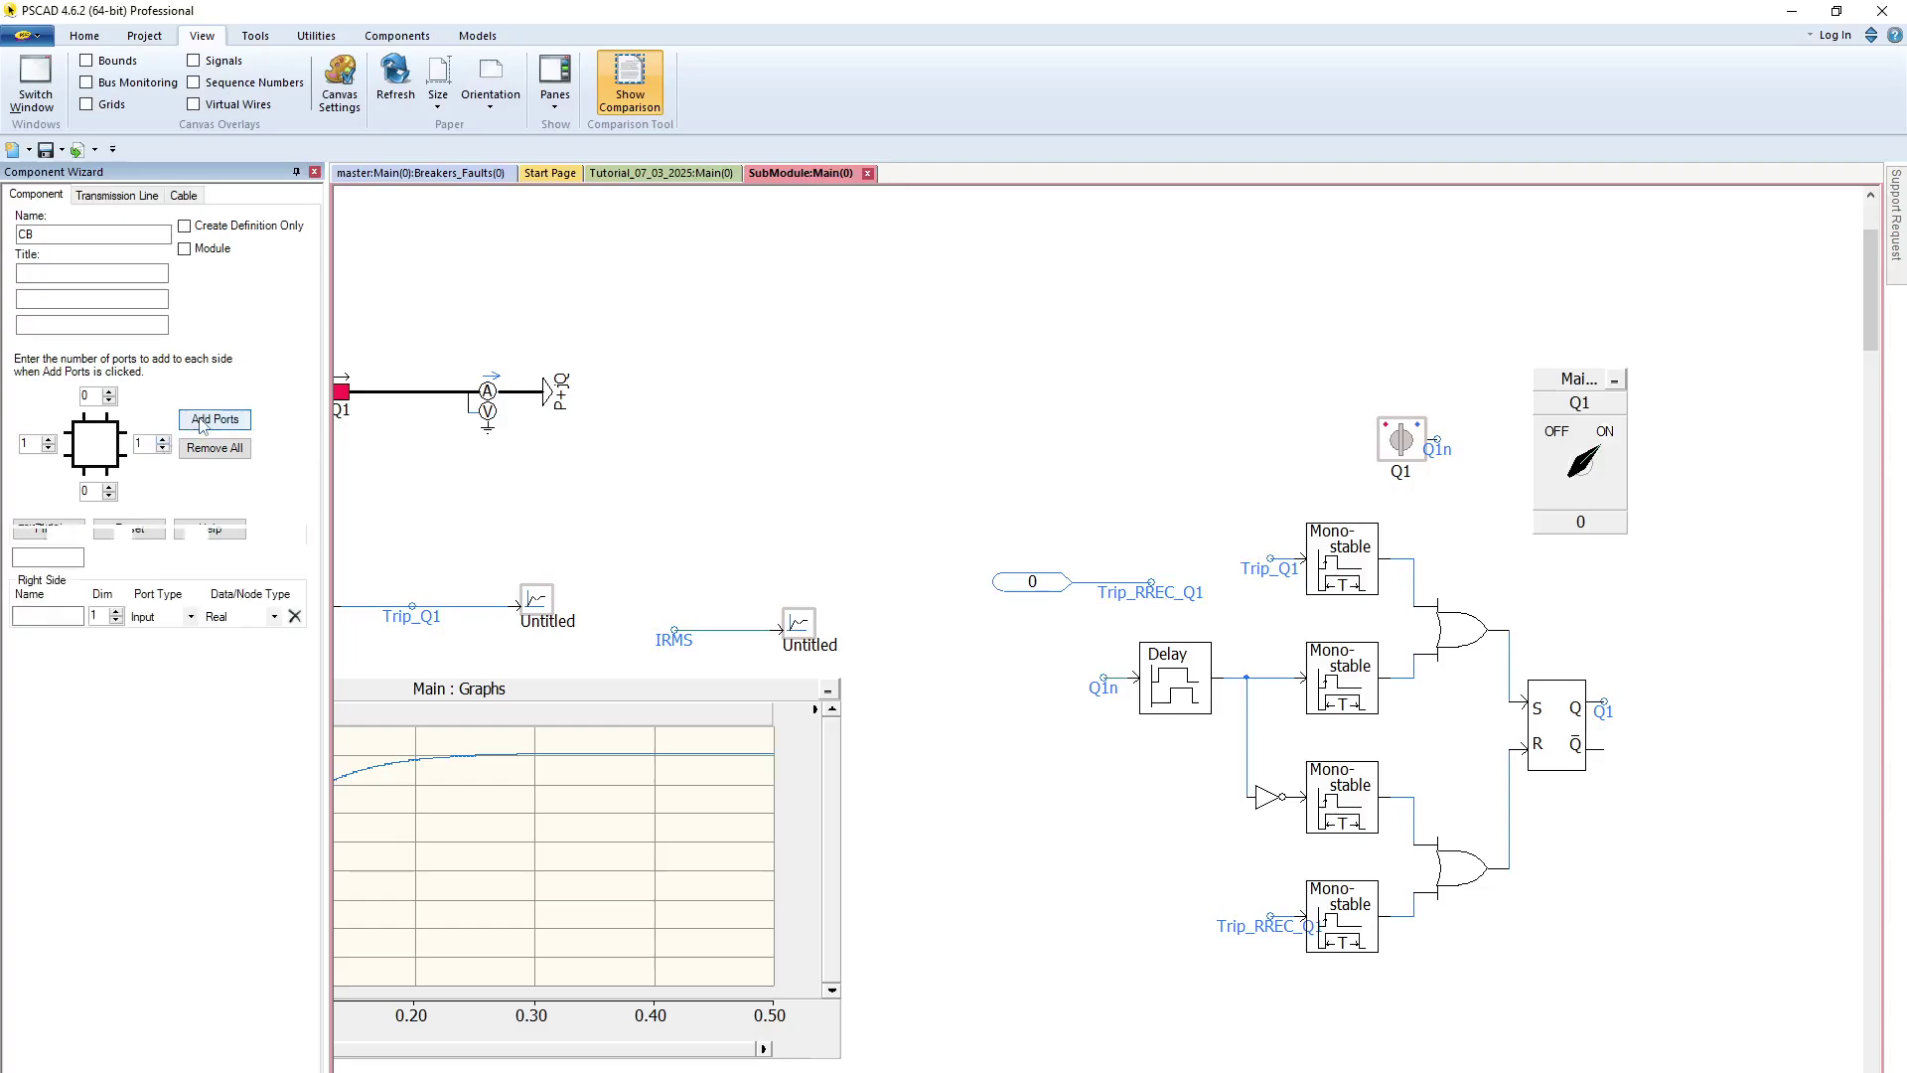
left_click(185, 249)
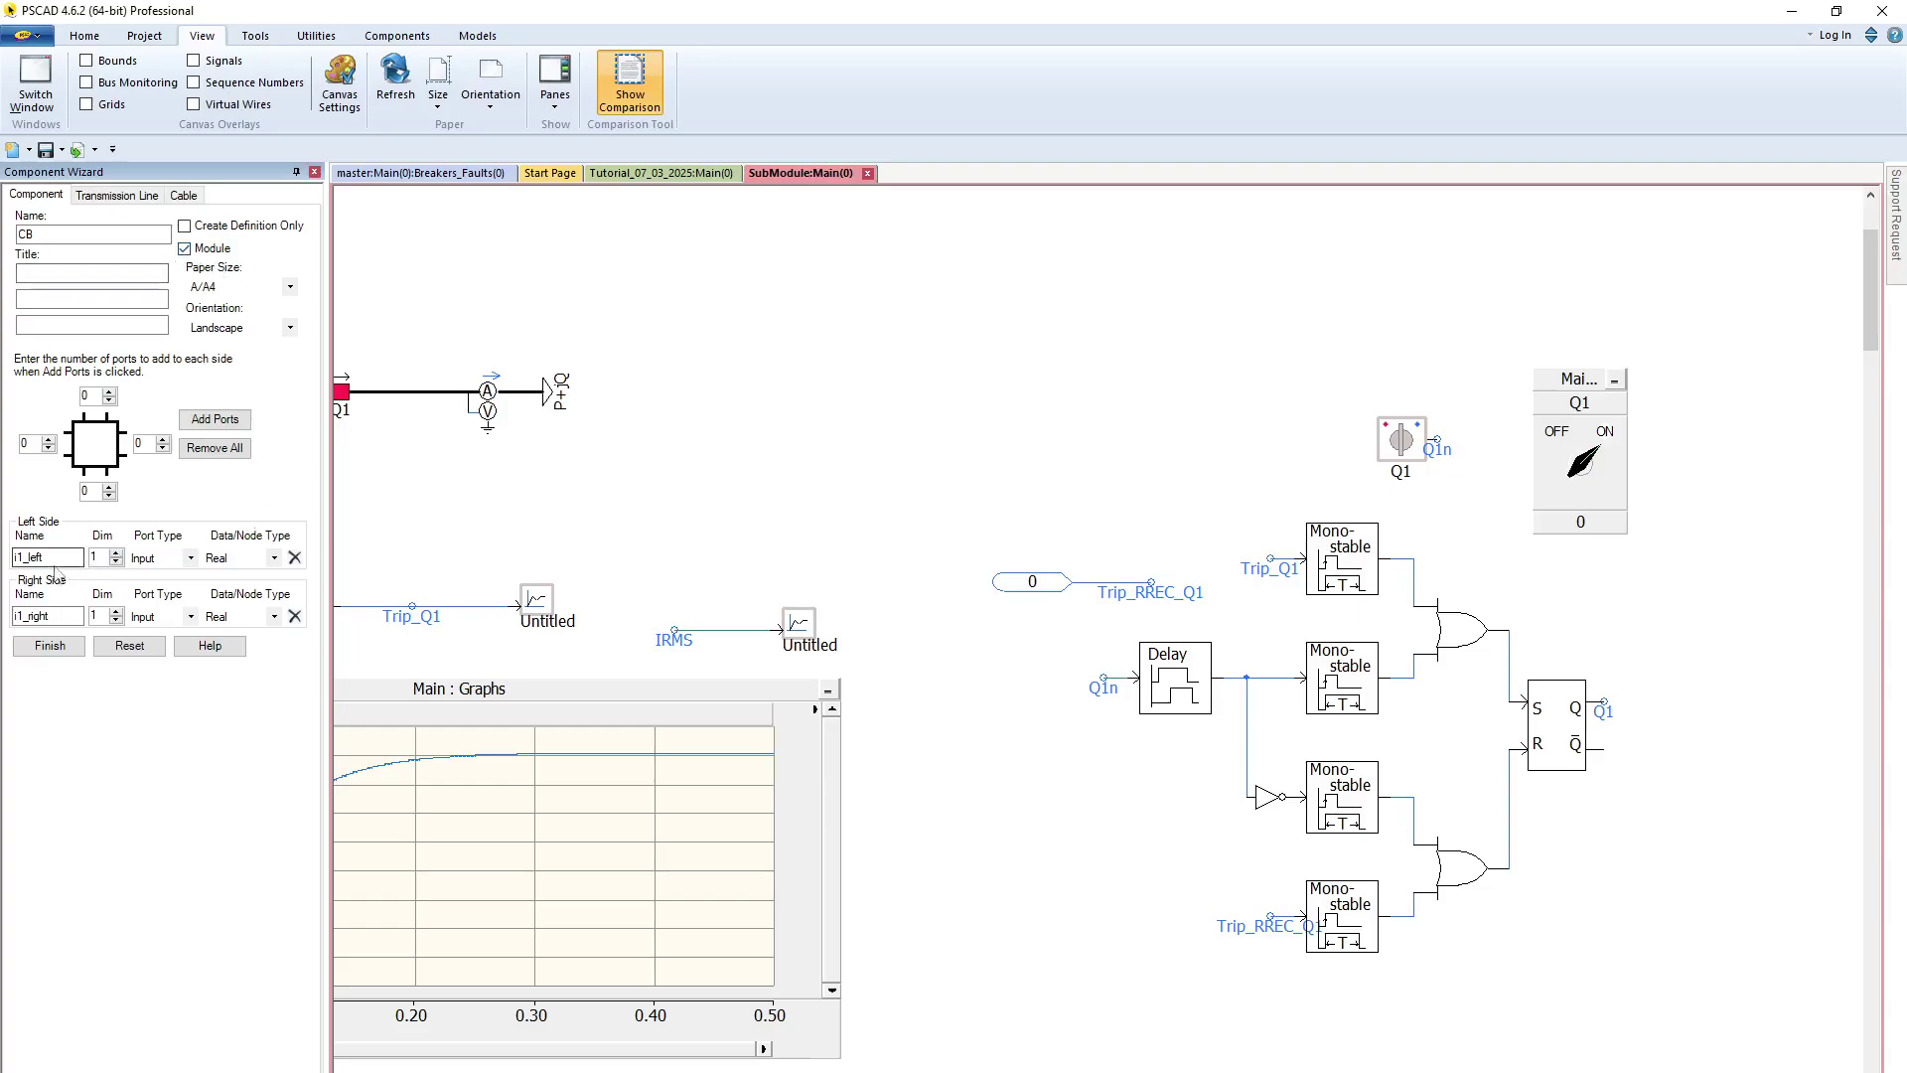
- Name the CB module's left-side port Trip_Q1
left_click_drag(61, 557, 5, 562)
type("Tr")
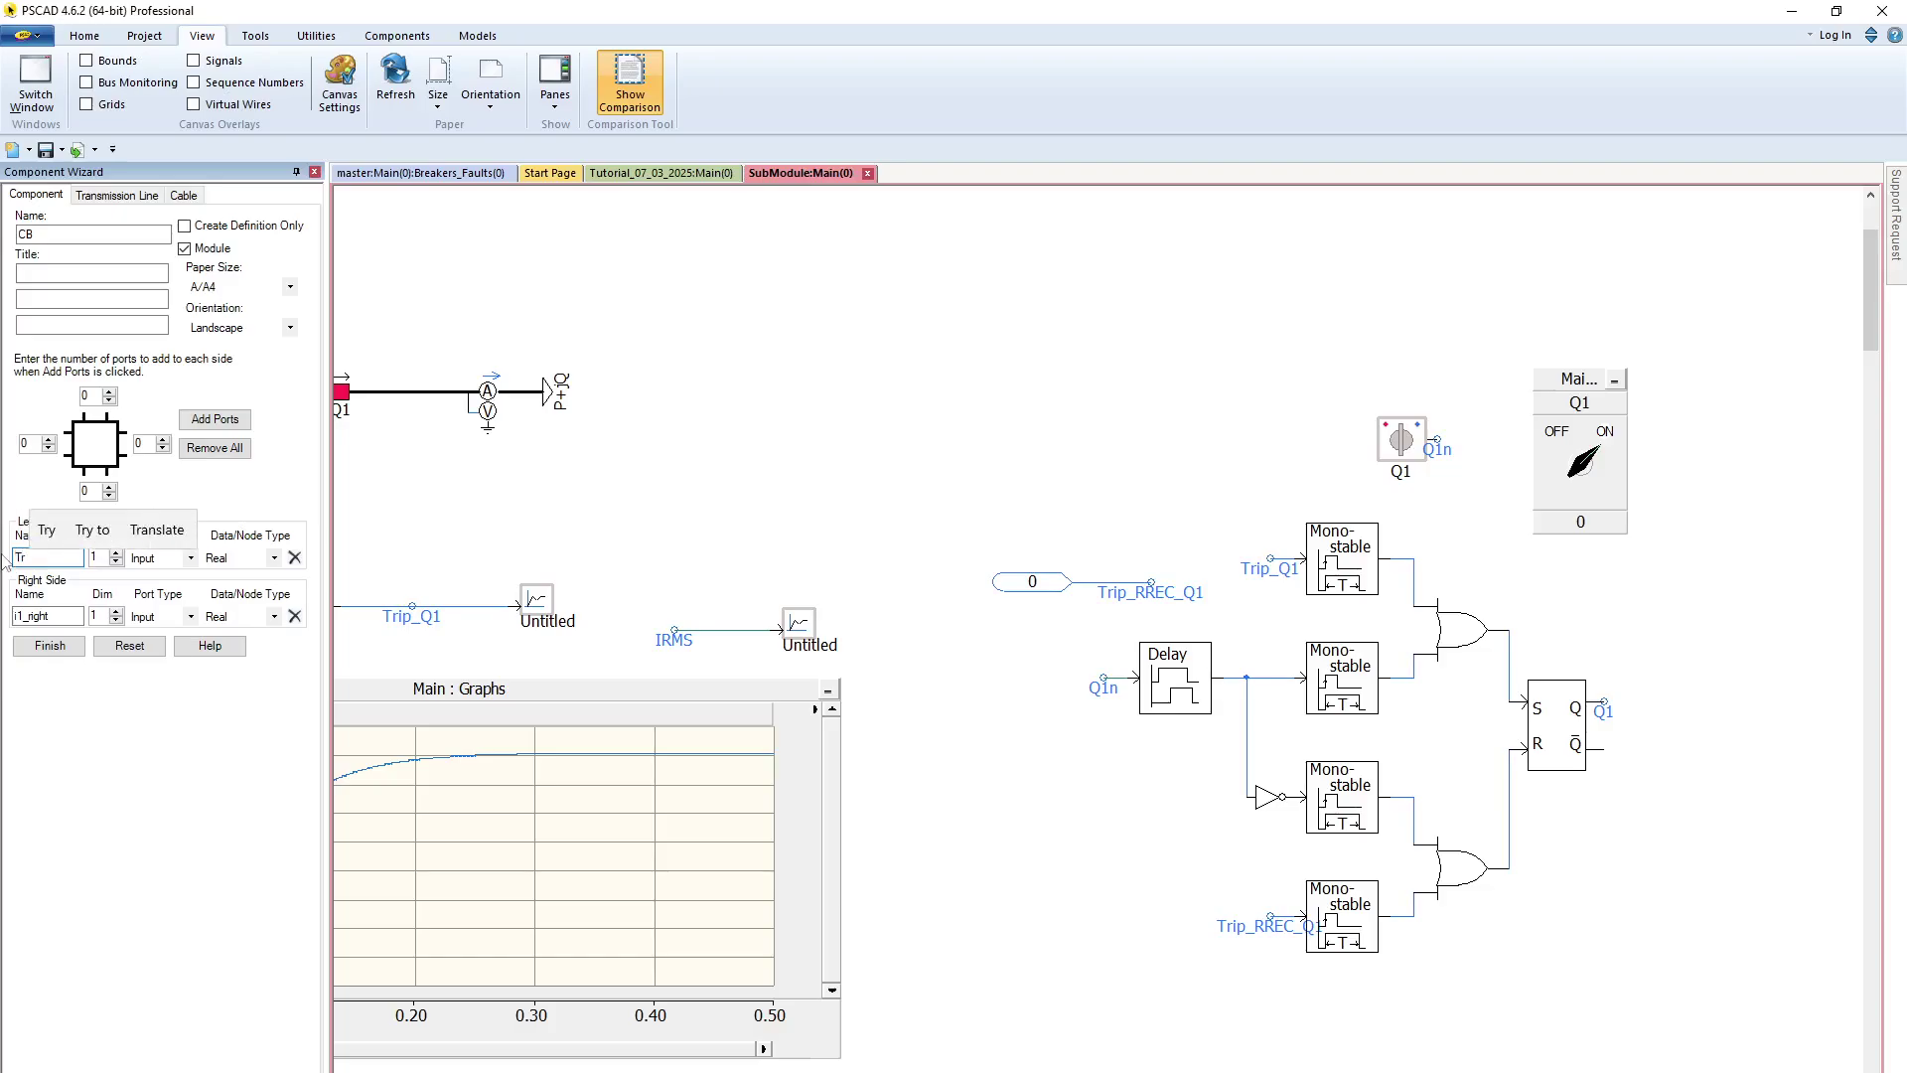
type("ip_Q")
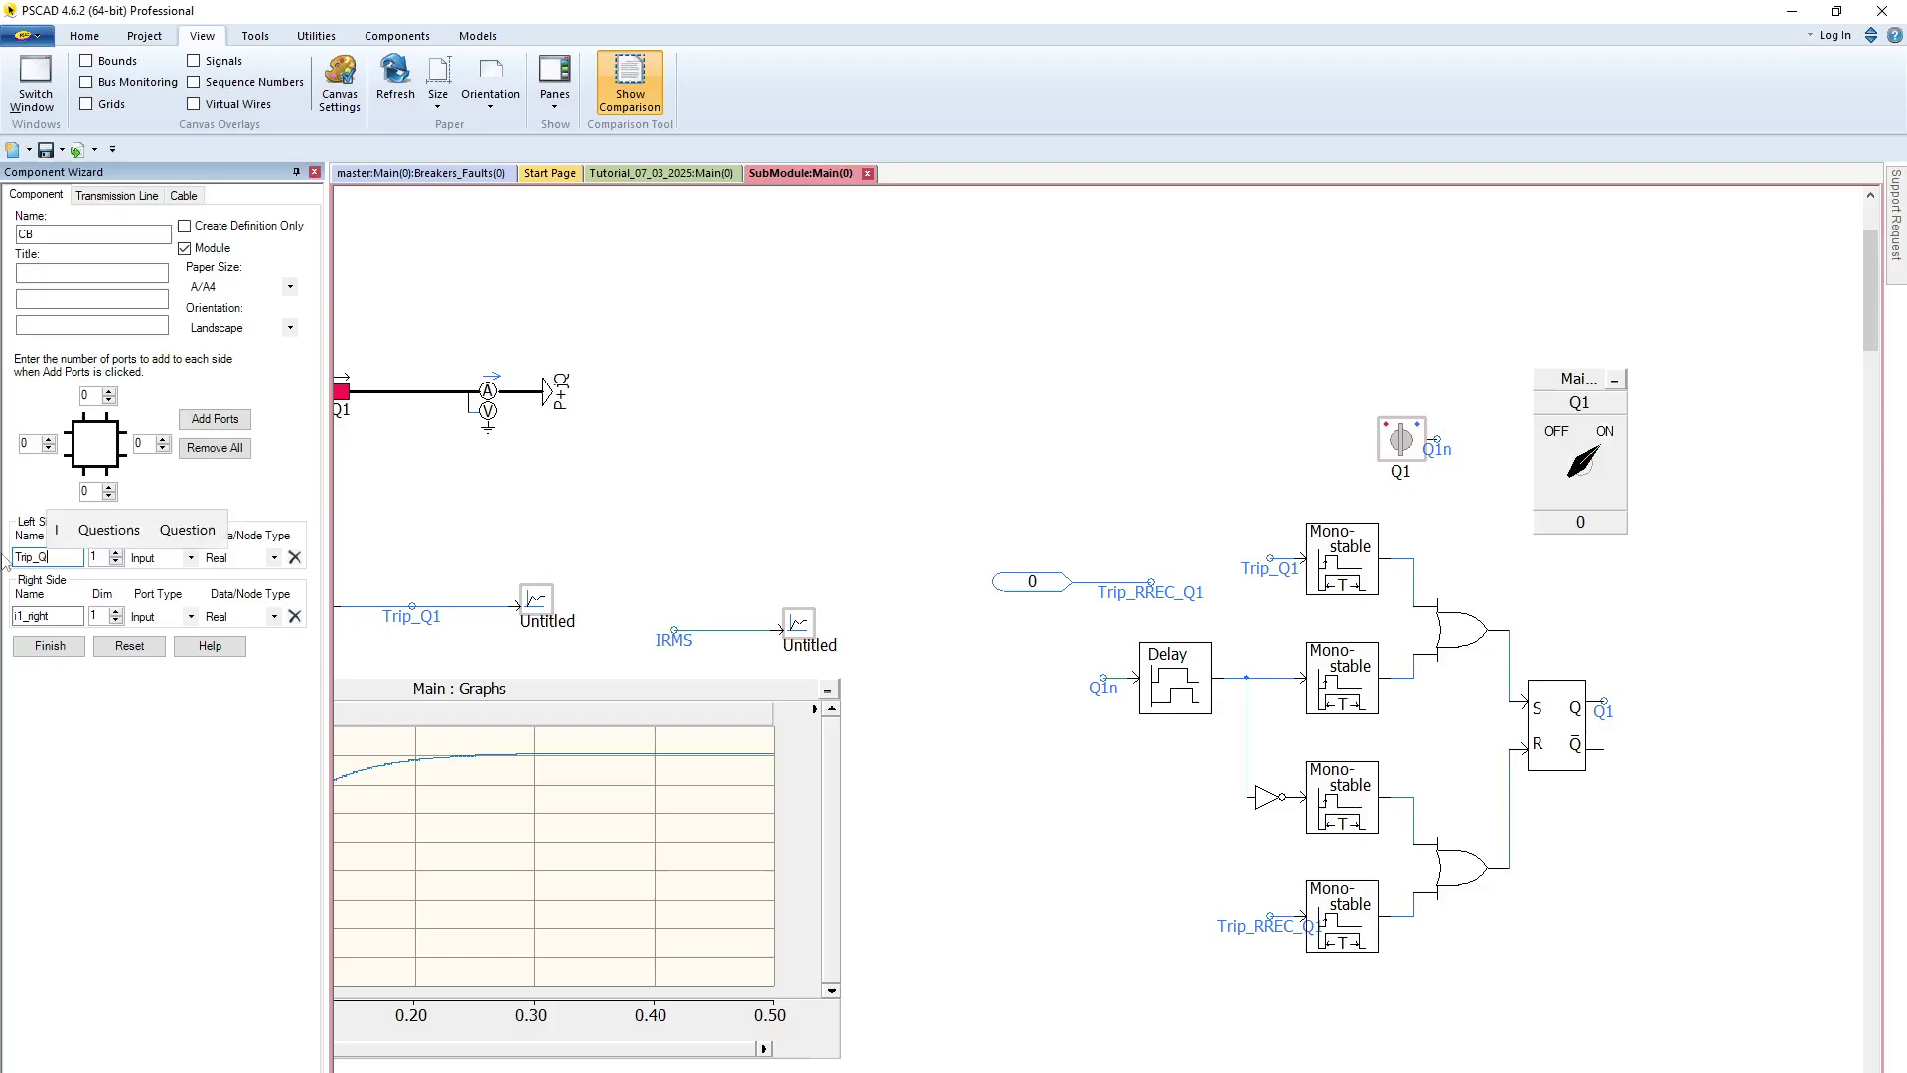
type("1")
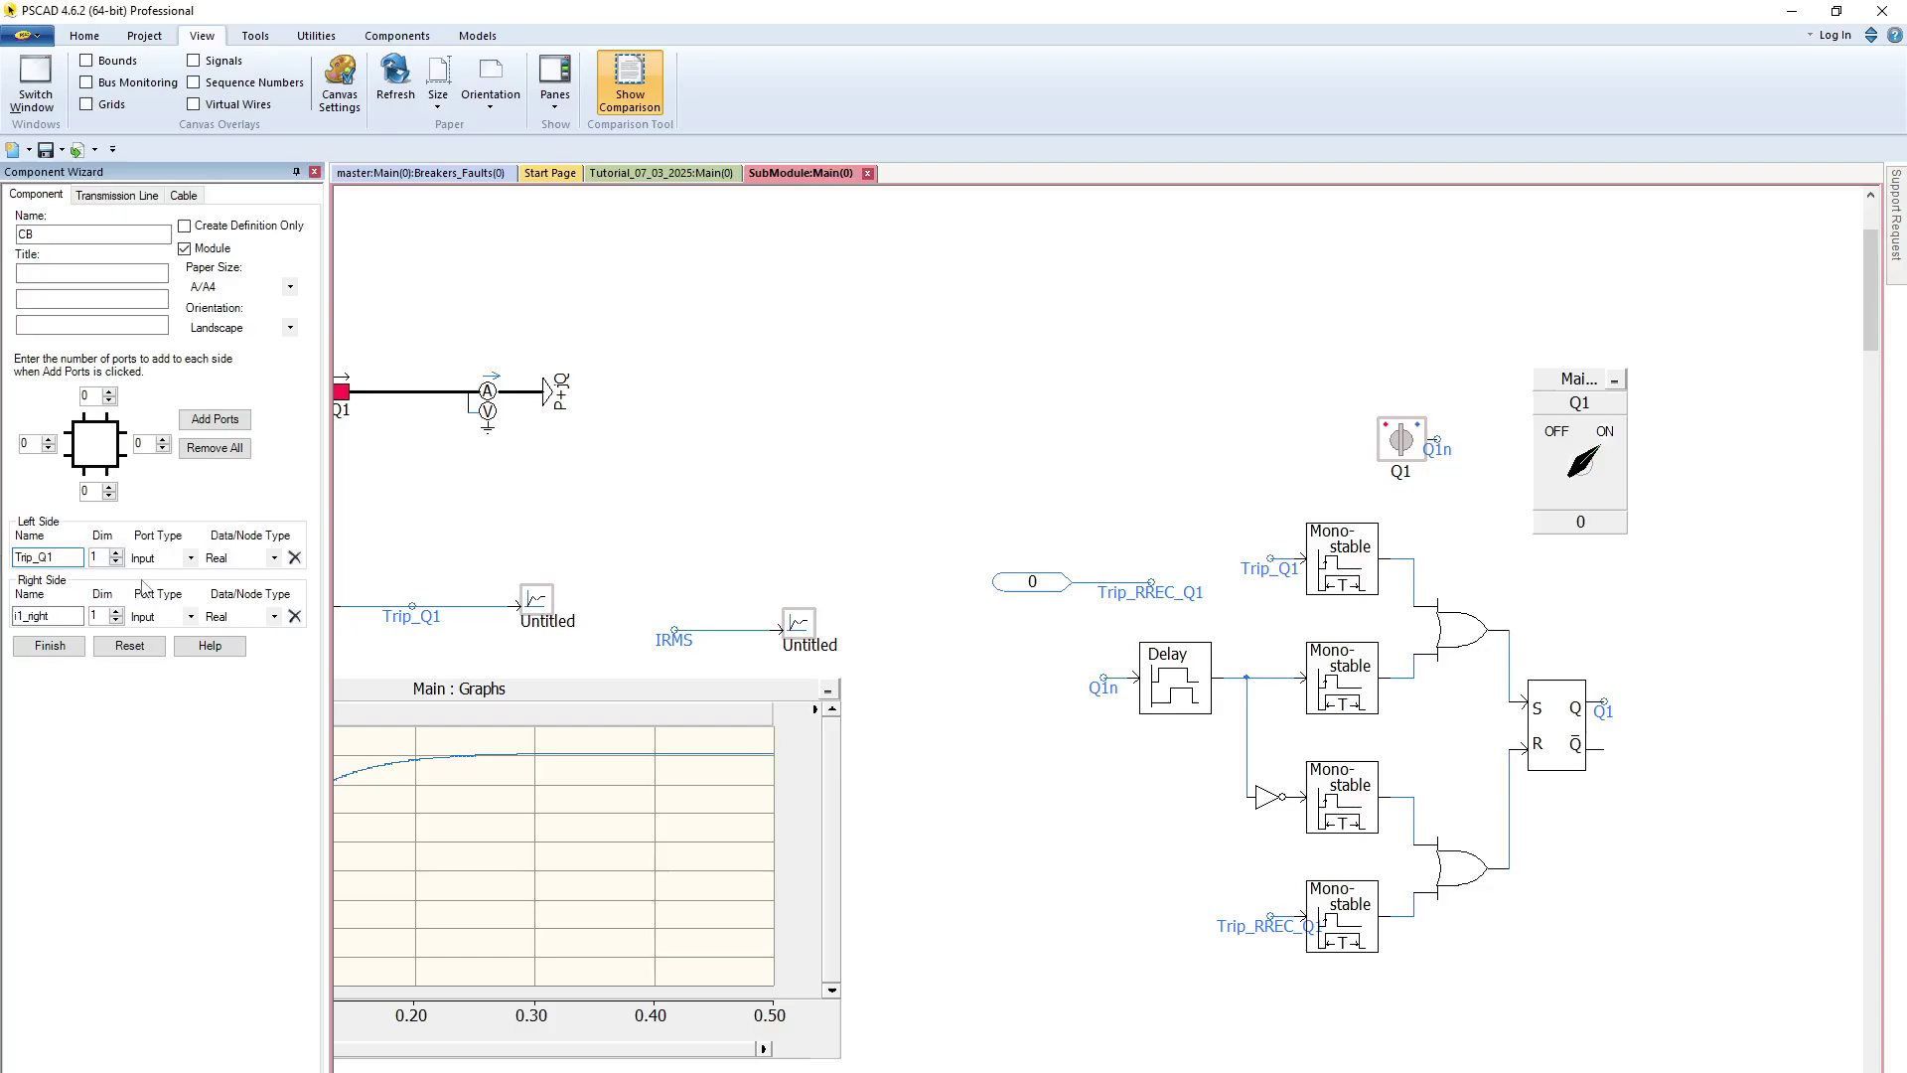
- Name the right-side port Q1 and set it as an Output with Integer data type
double_click(16, 616)
type("Q1")
left_click(191, 617)
left_click(146, 646)
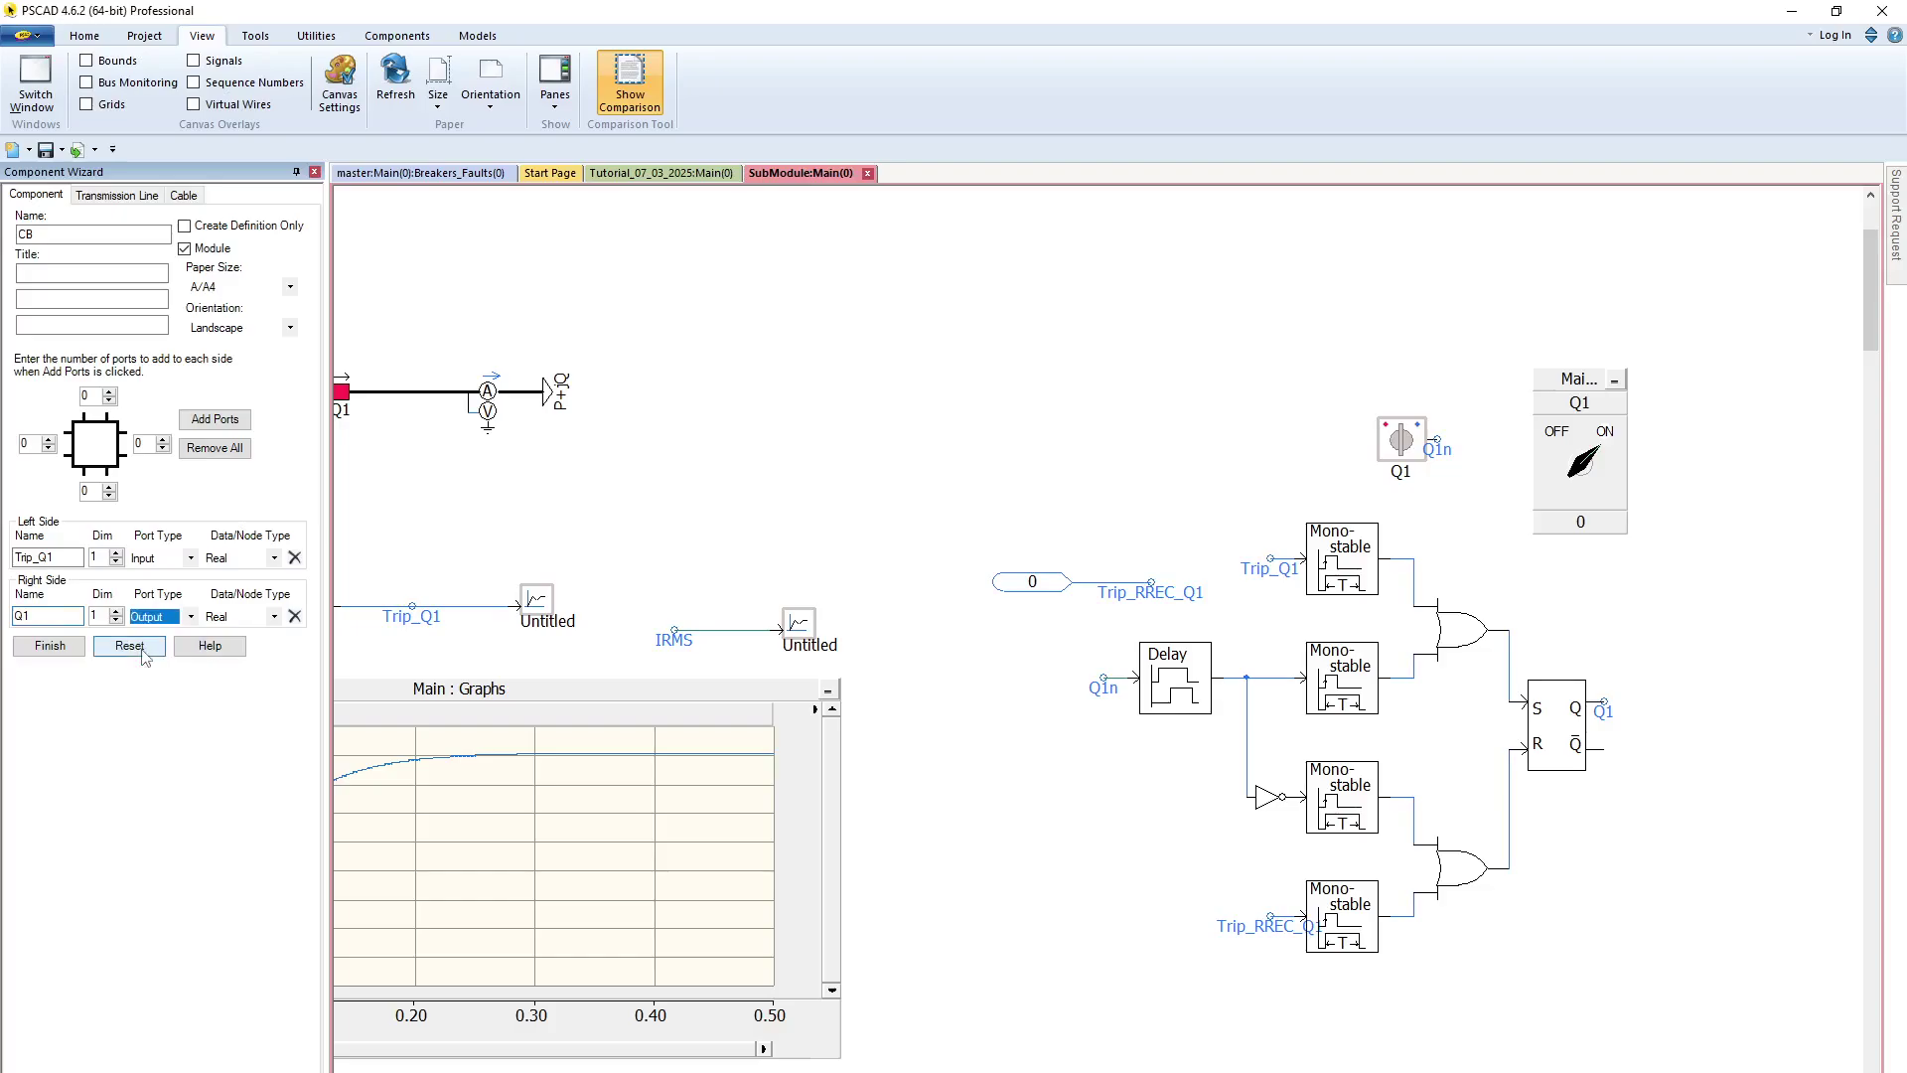
left_click(272, 617)
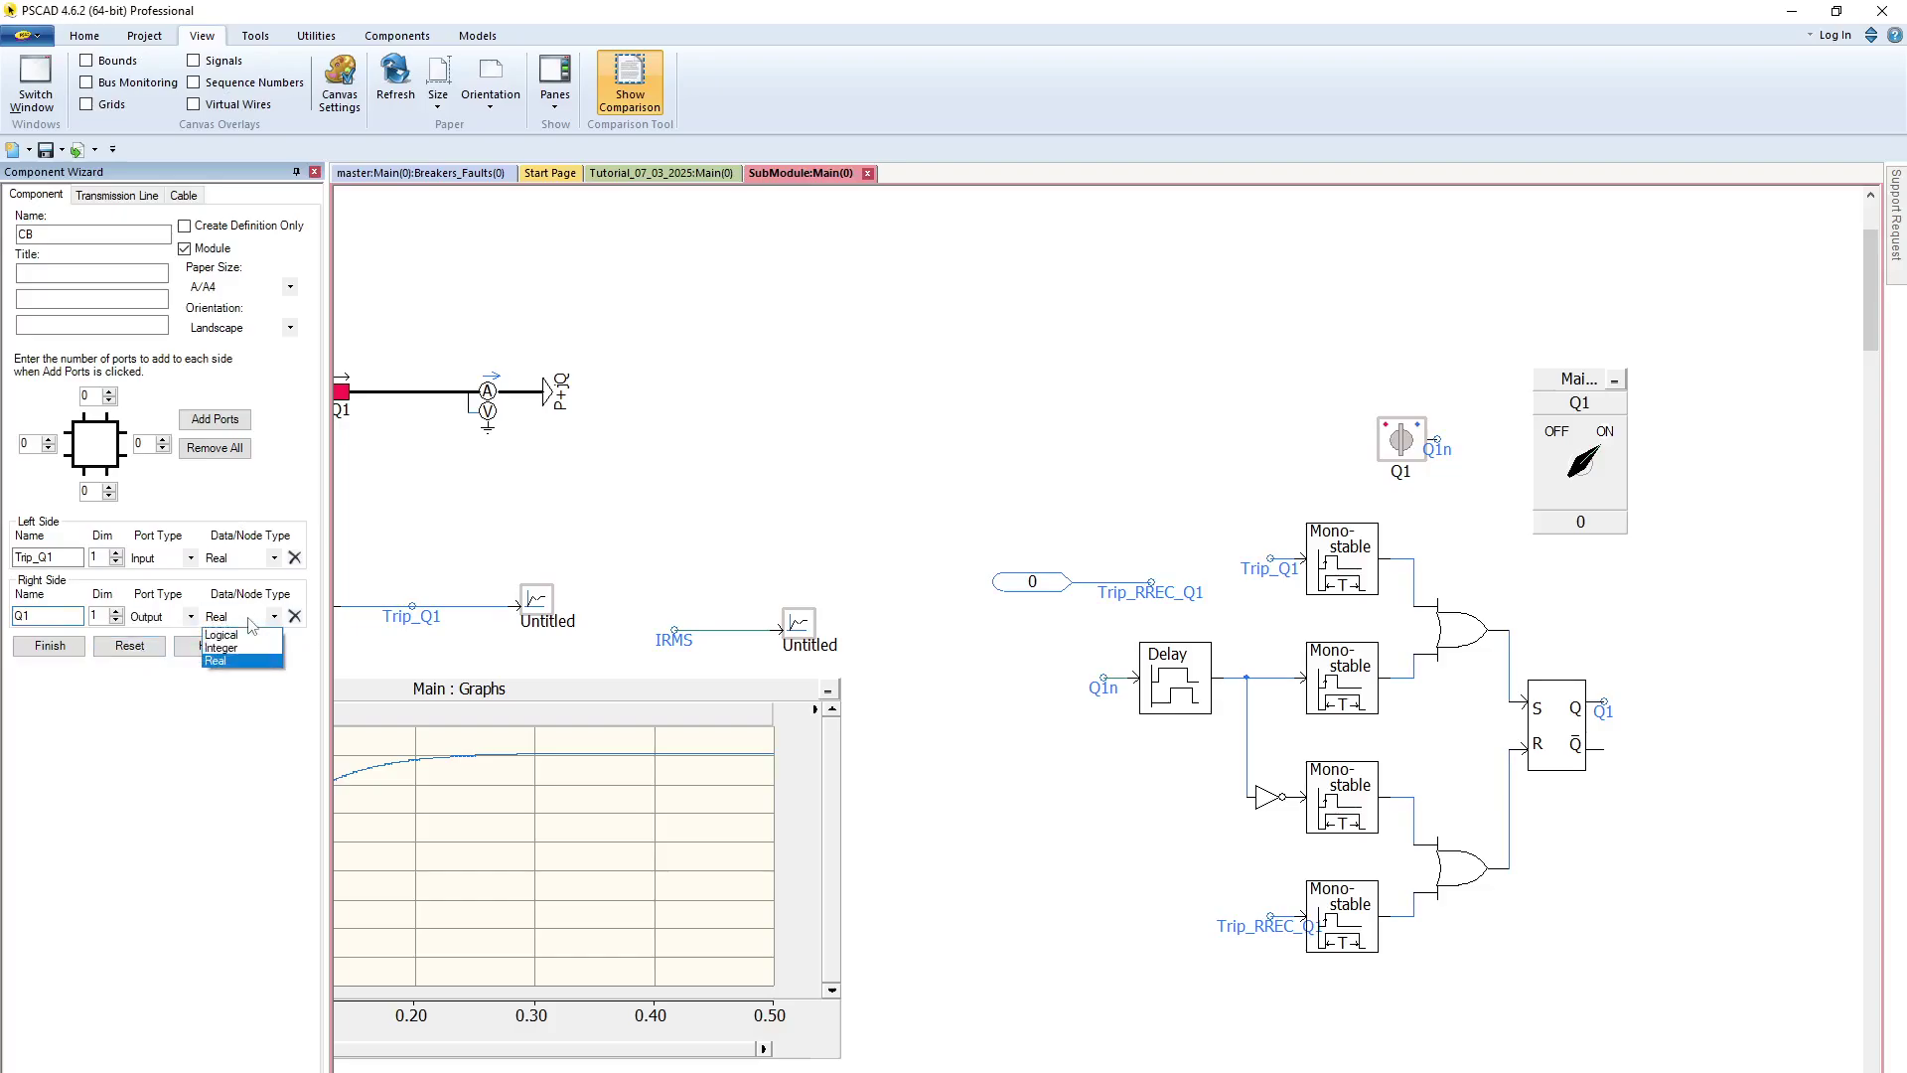
left_click(234, 636)
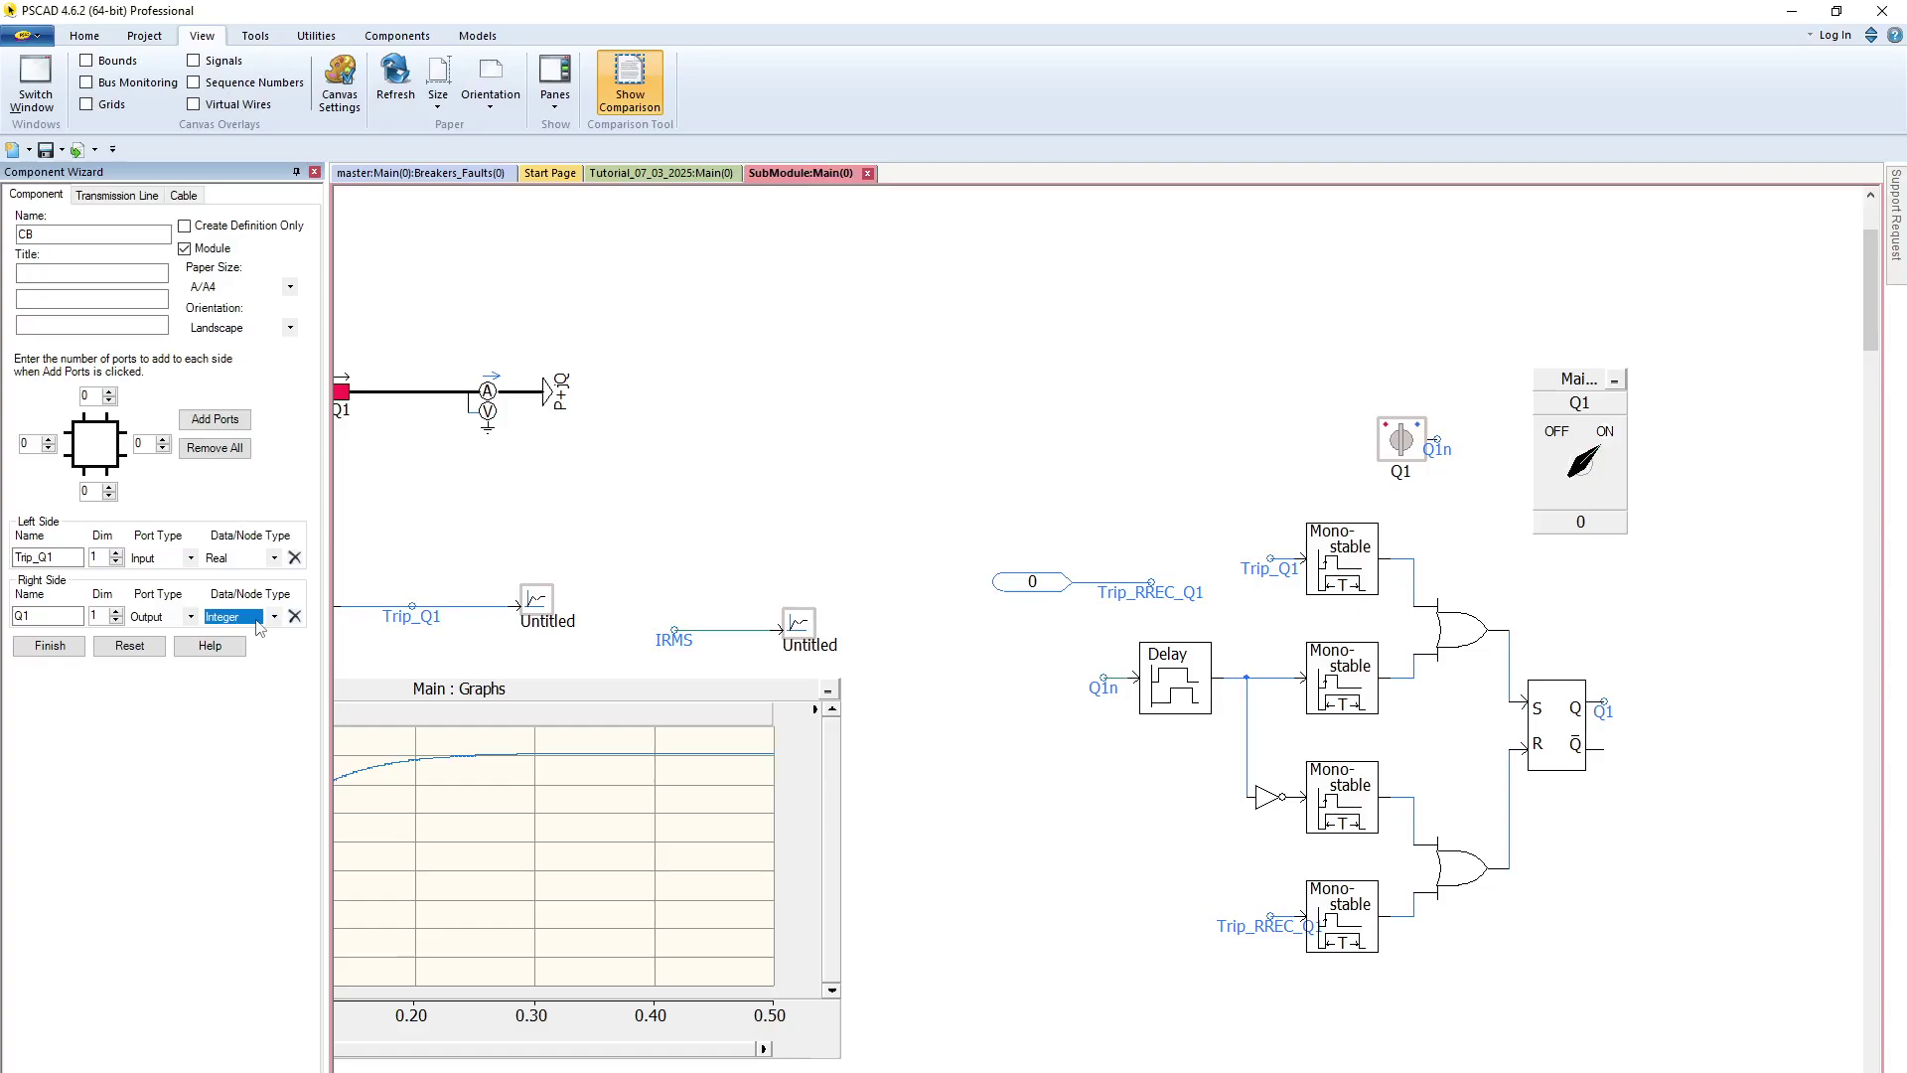
- Generate the CB module, place it above the breaker logic, and close the Component Wizard
left_click(50, 646)
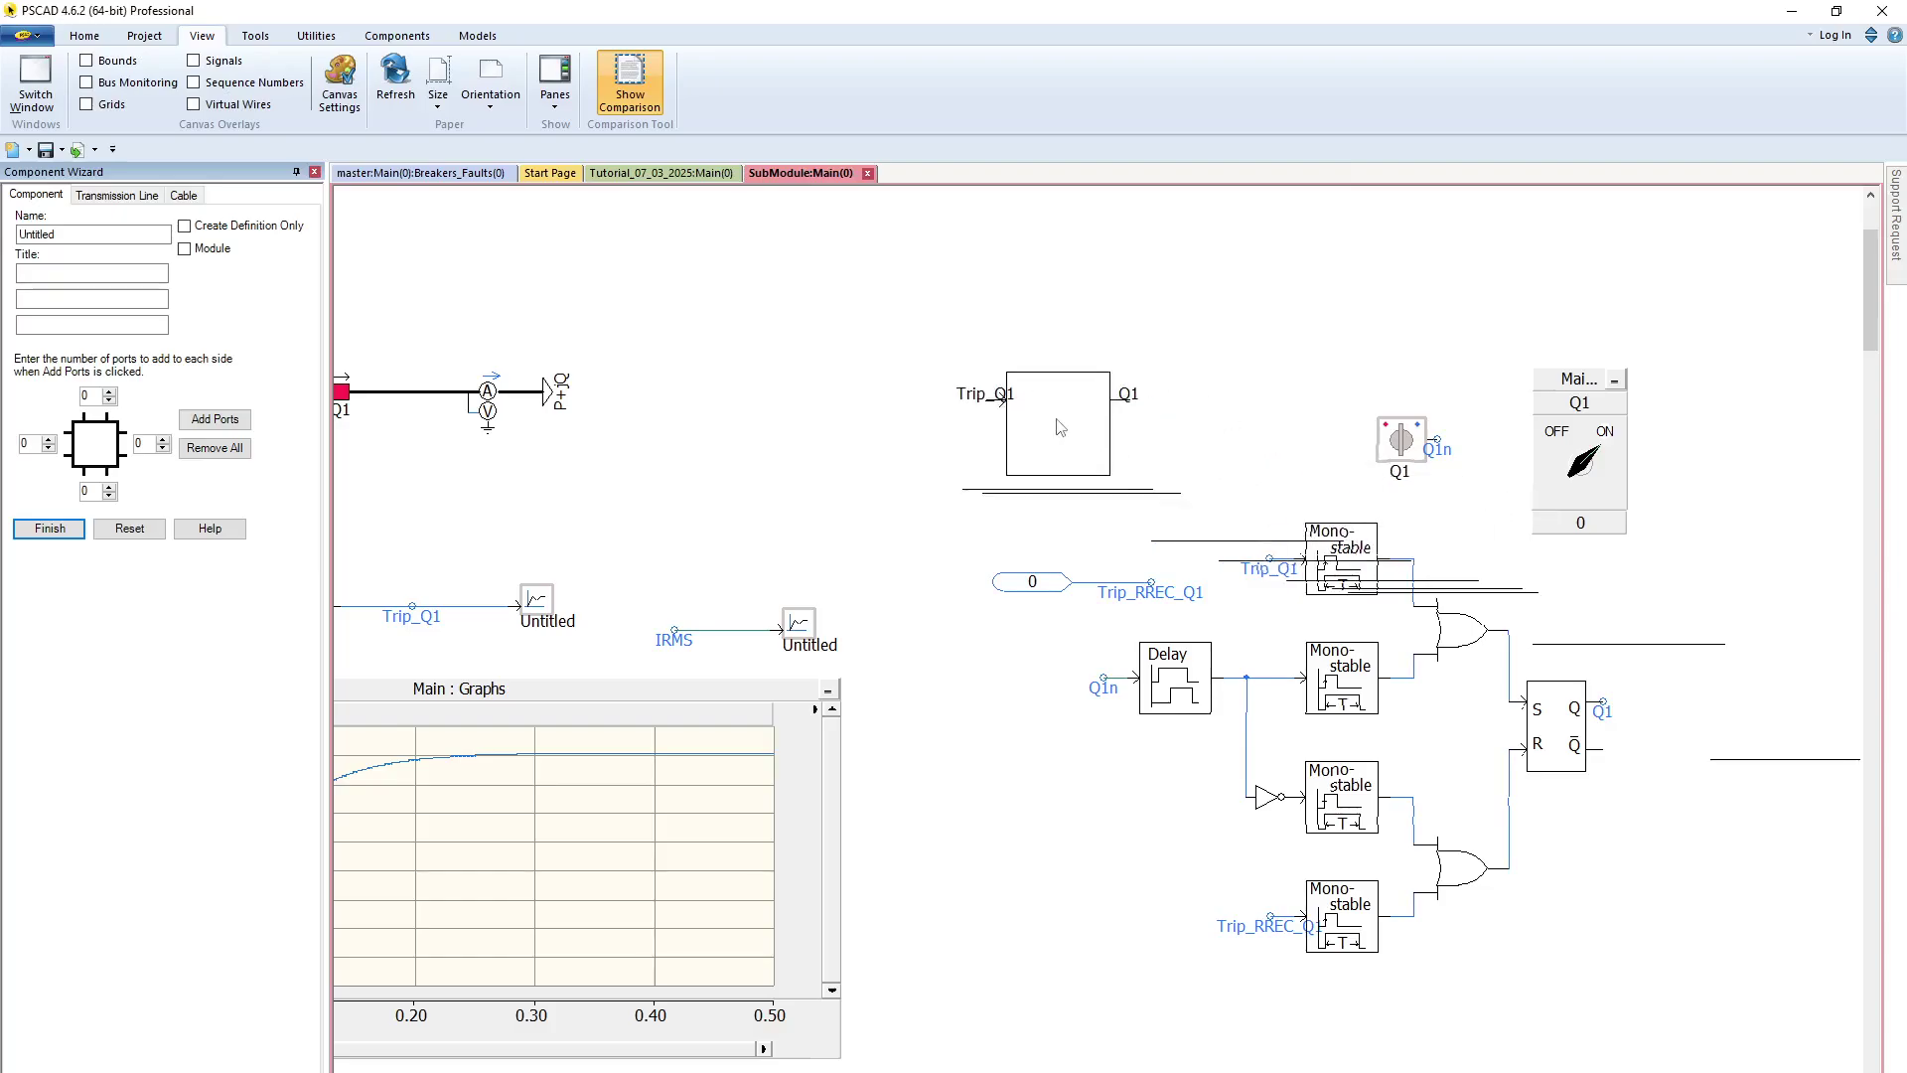
left_click(1076, 402)
left_click(314, 172)
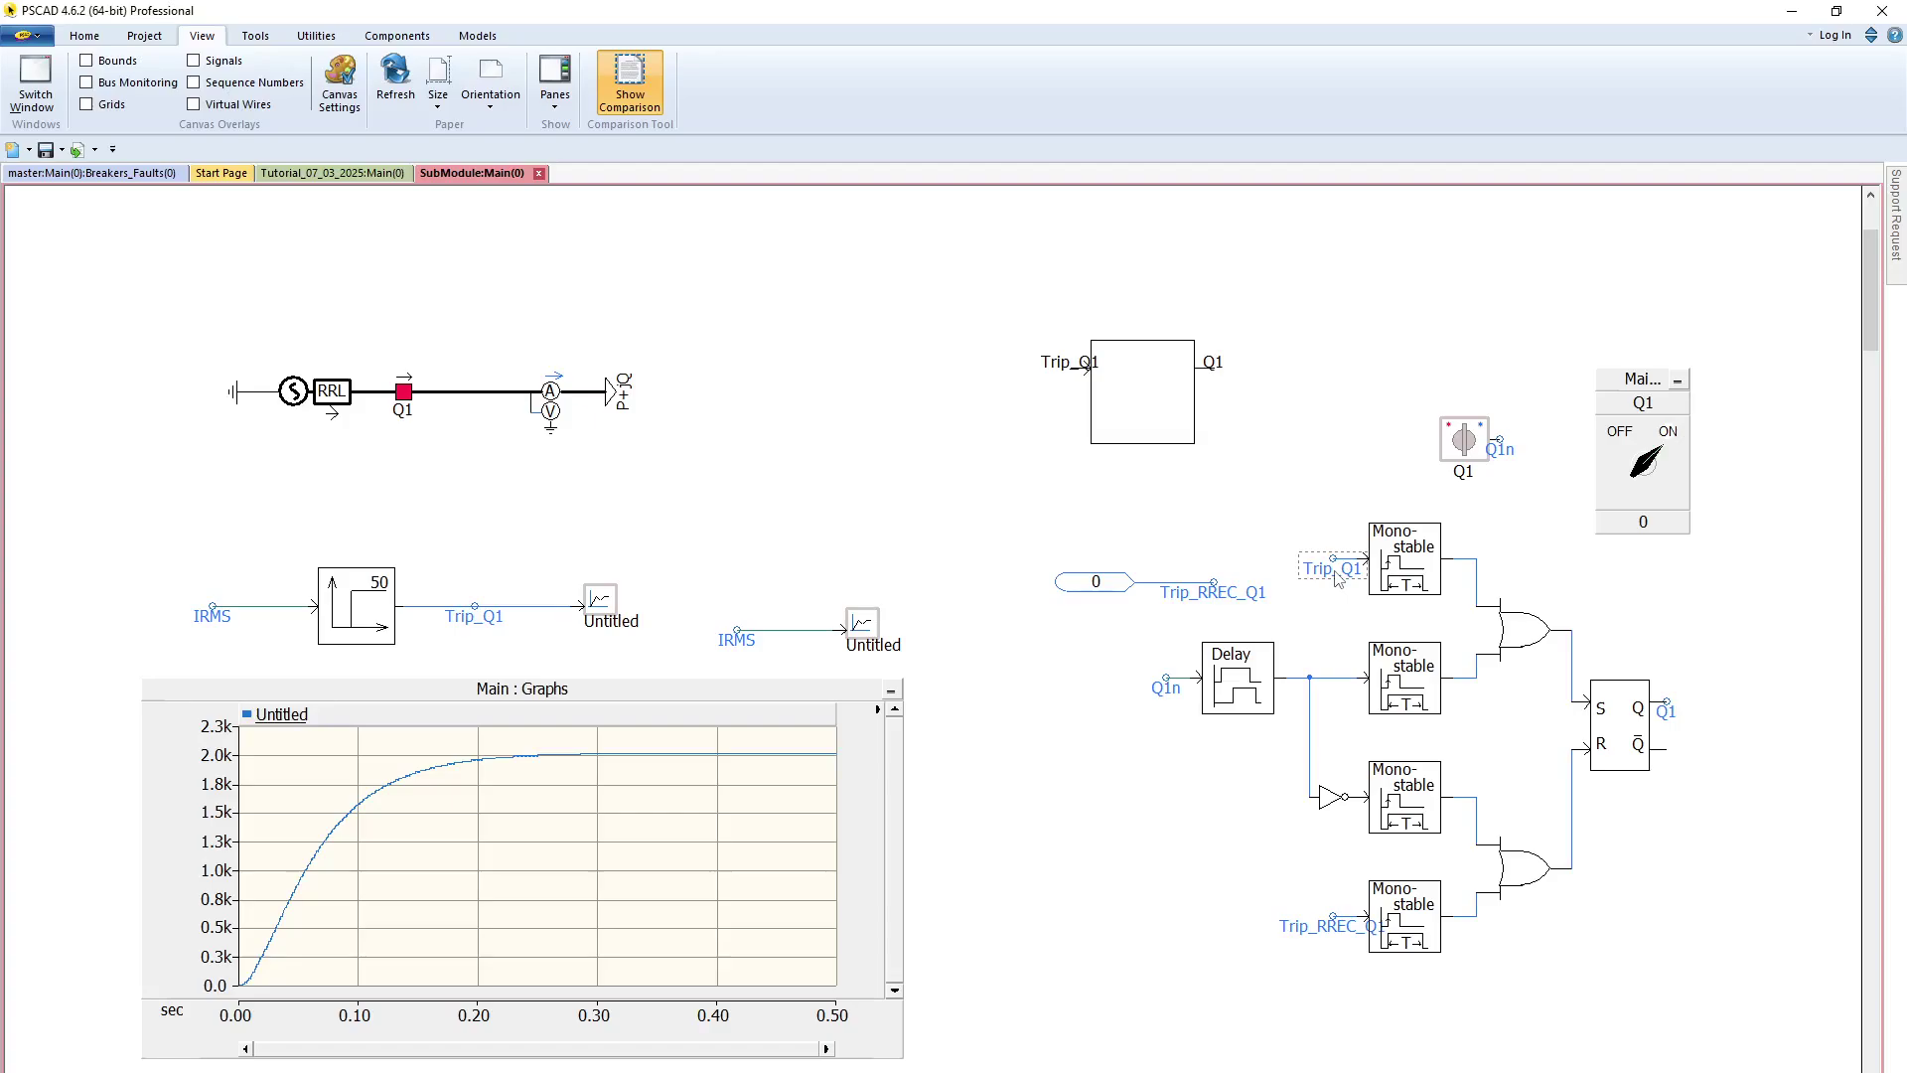
- Move the Trip_Q1 data label from the upper monostable to beside the CB module's input port and wire them together
key("Delete")
key("ctrl+v")
left_click(999, 372)
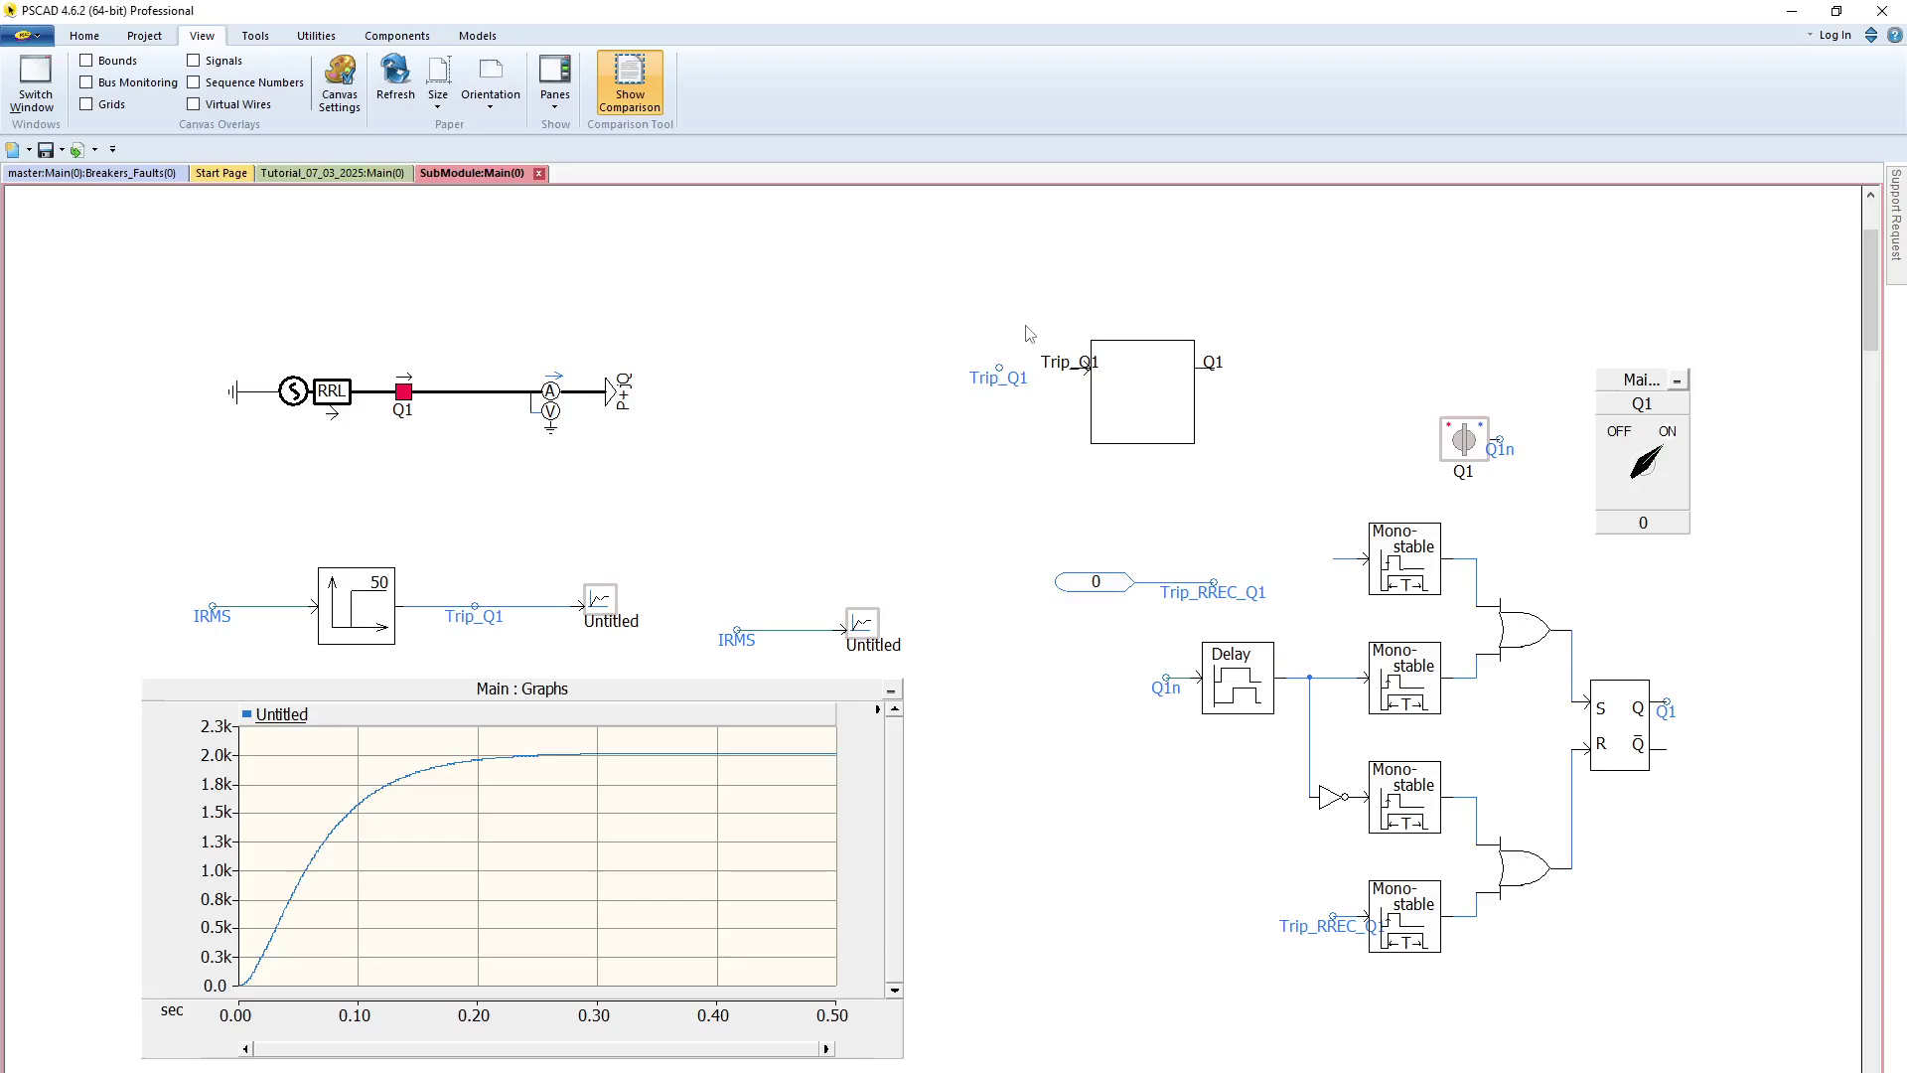
left_click(378, 37)
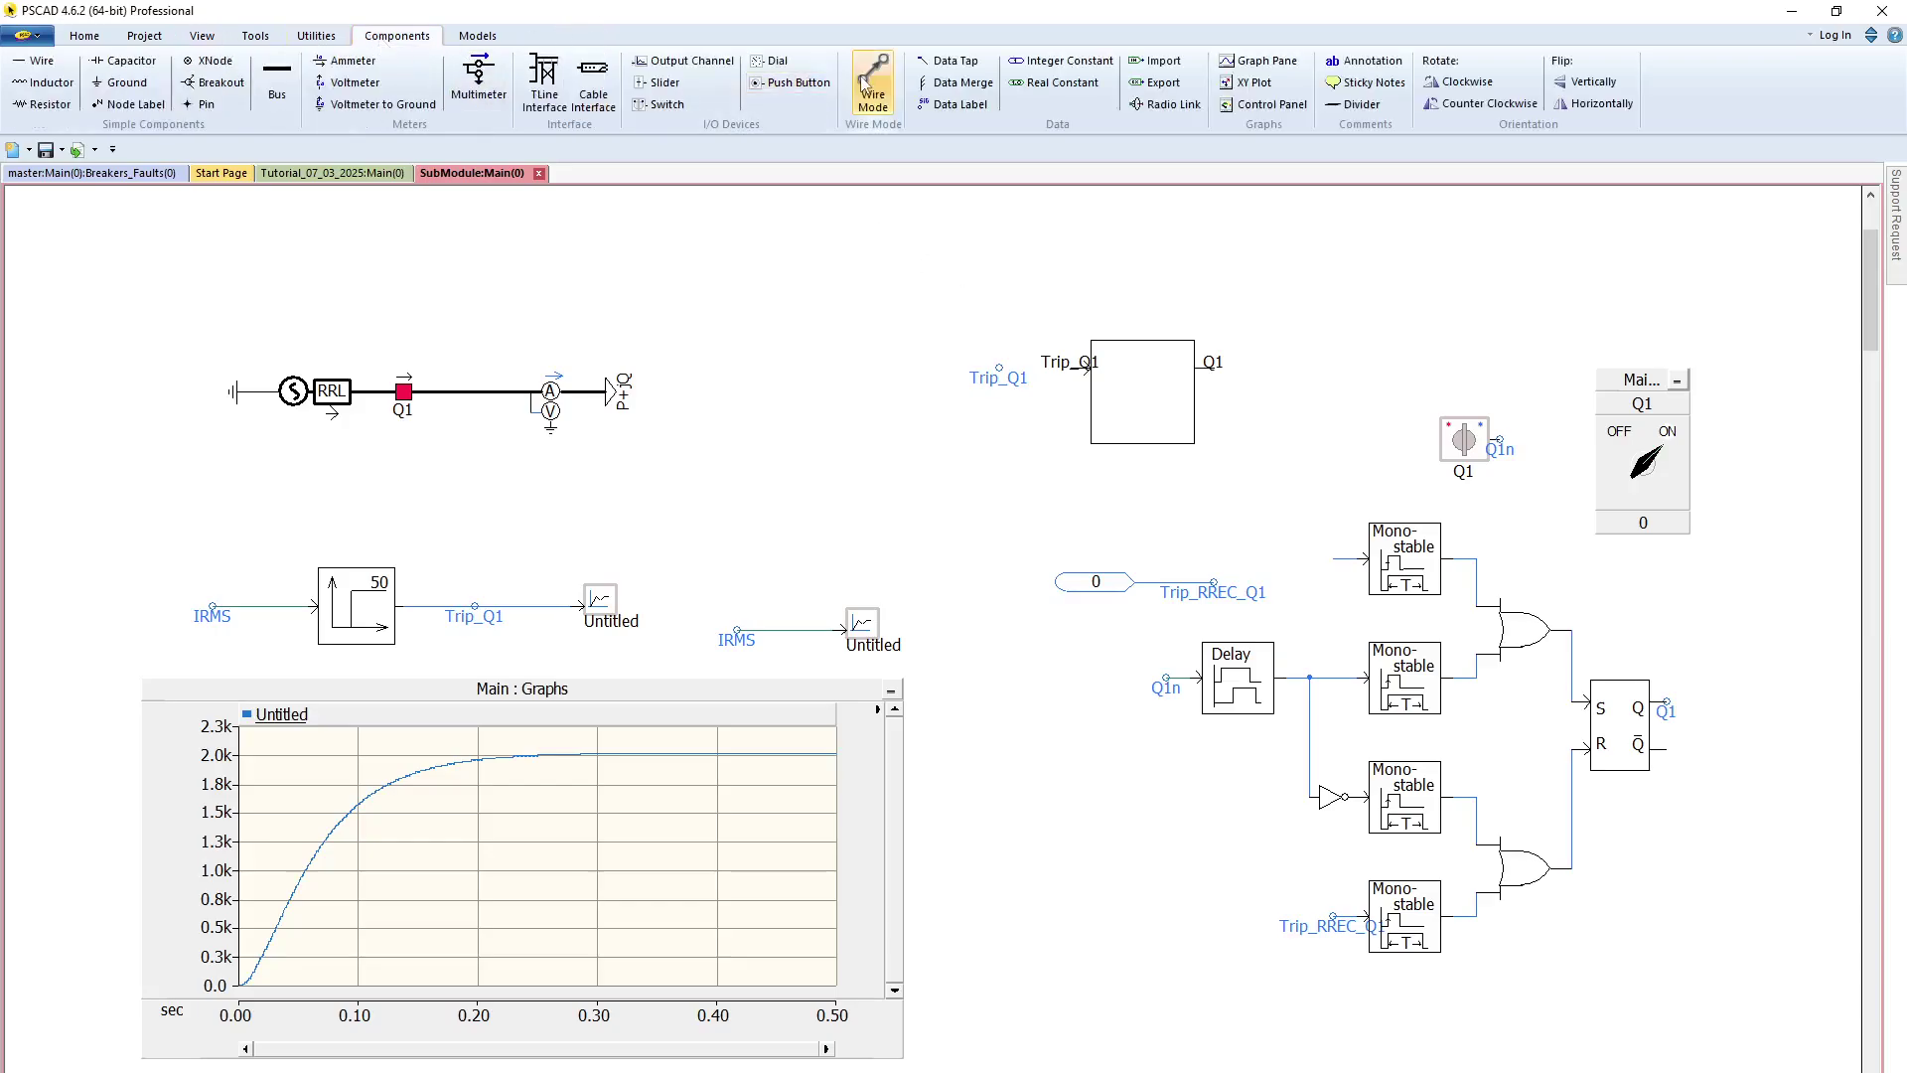
left_click(873, 79)
left_click(1004, 369)
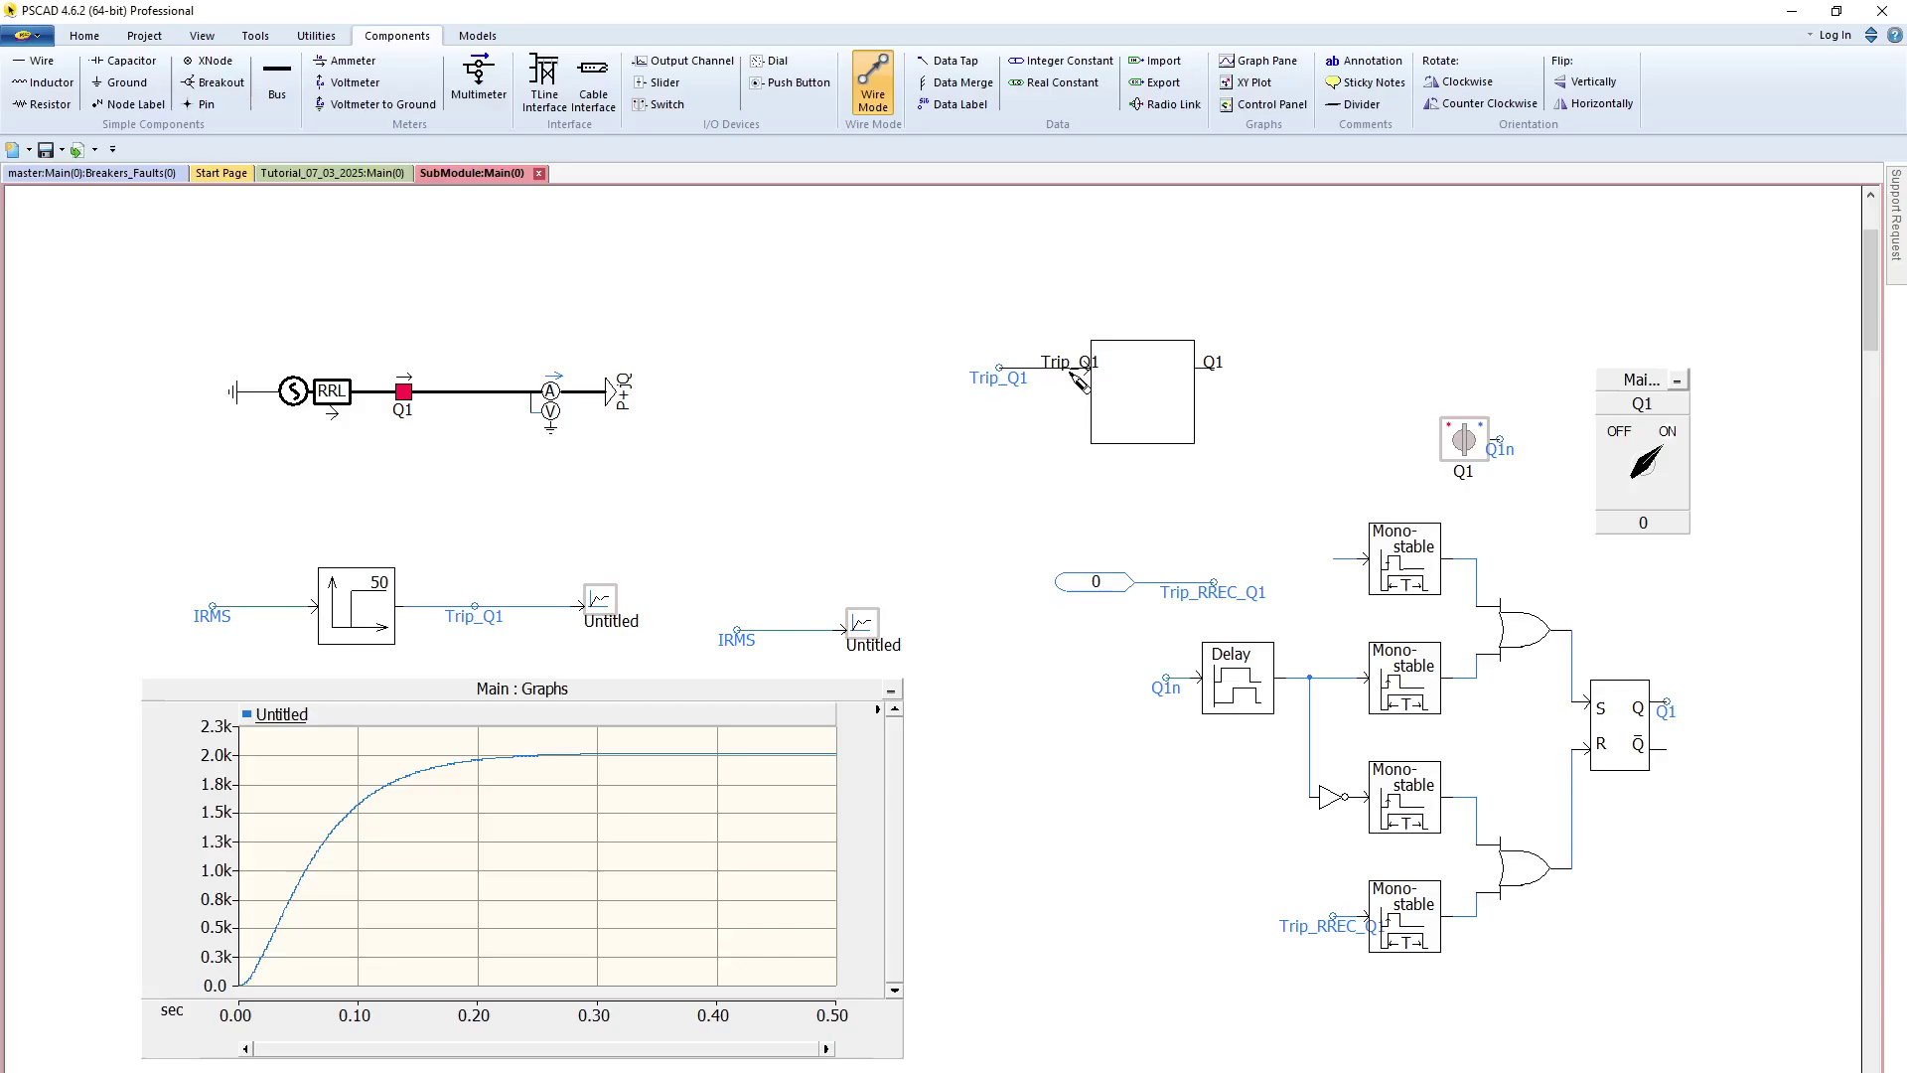
right_click(1068, 370)
key("Escape")
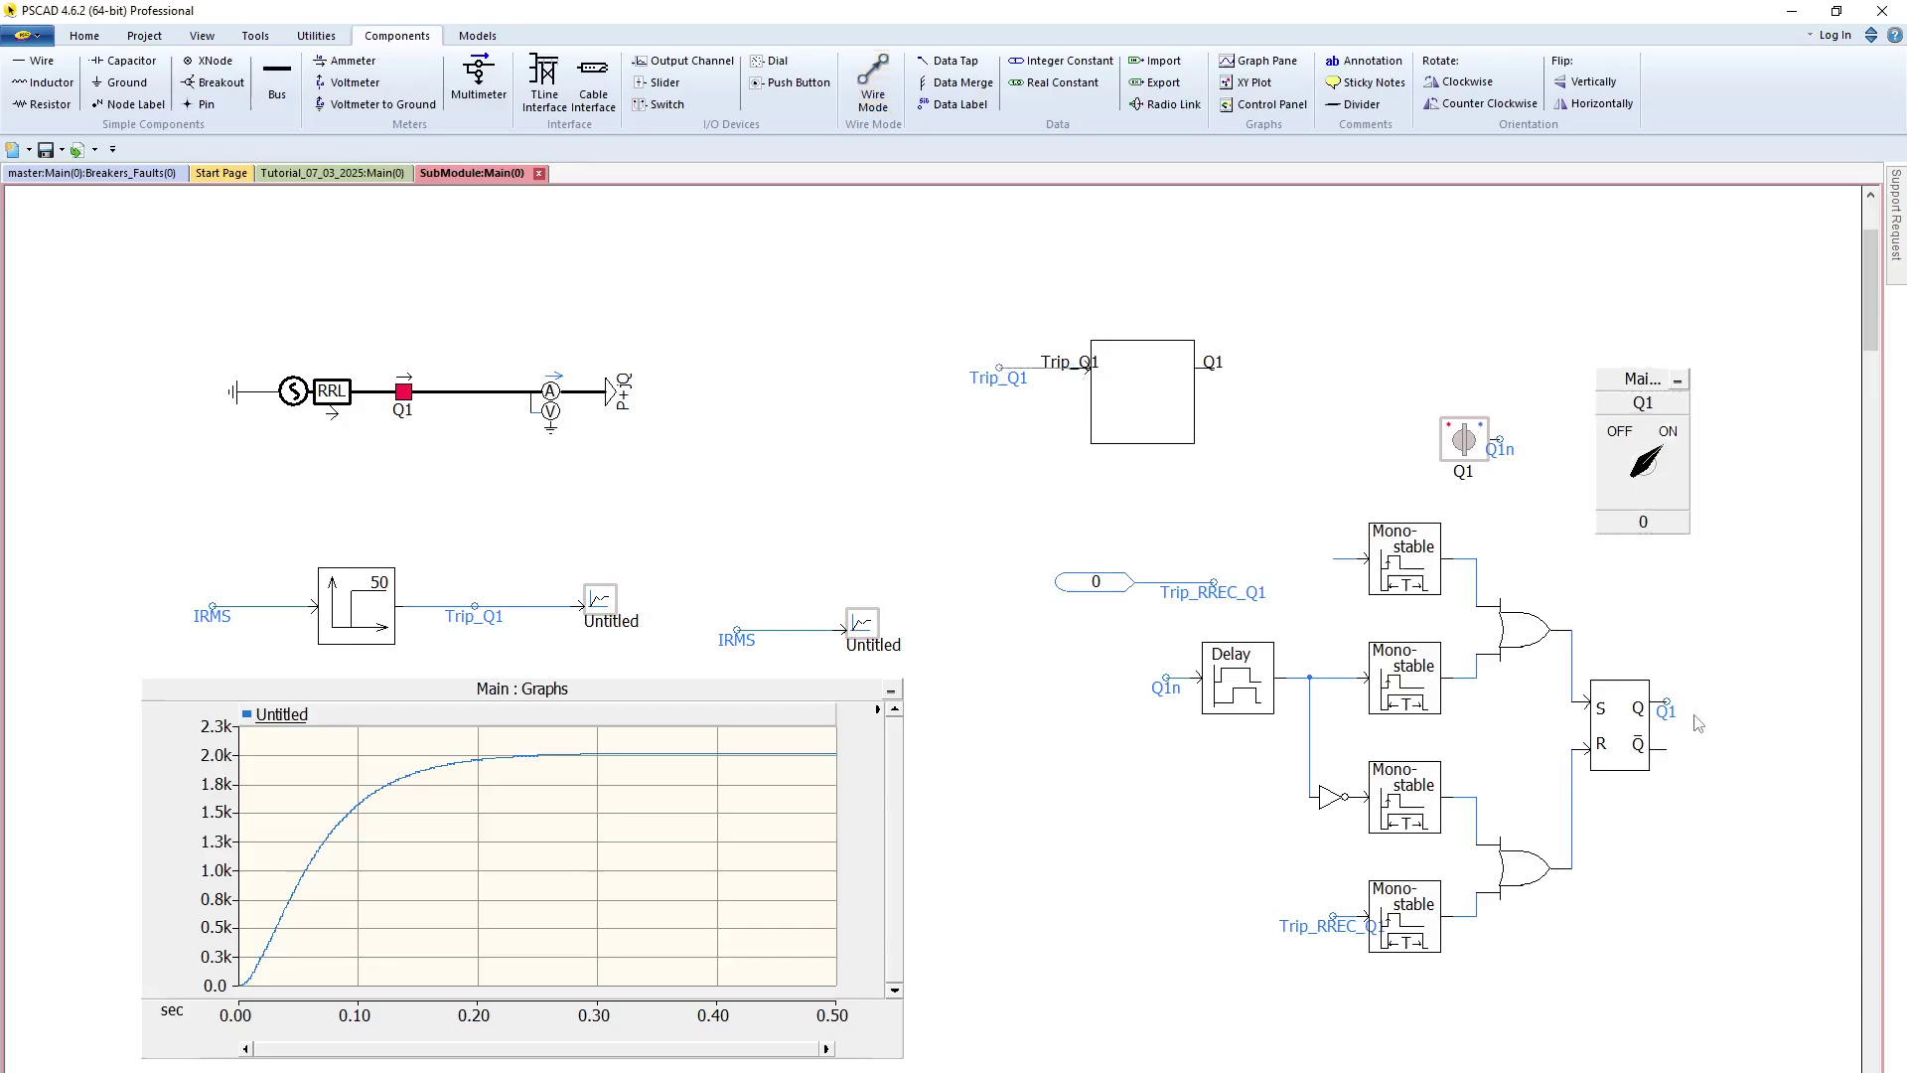
- Move the Q1 data label from the flip-flop's output to beside the CB module's output port and wire them together
left_click_drag(1627, 733, 1365, 471)
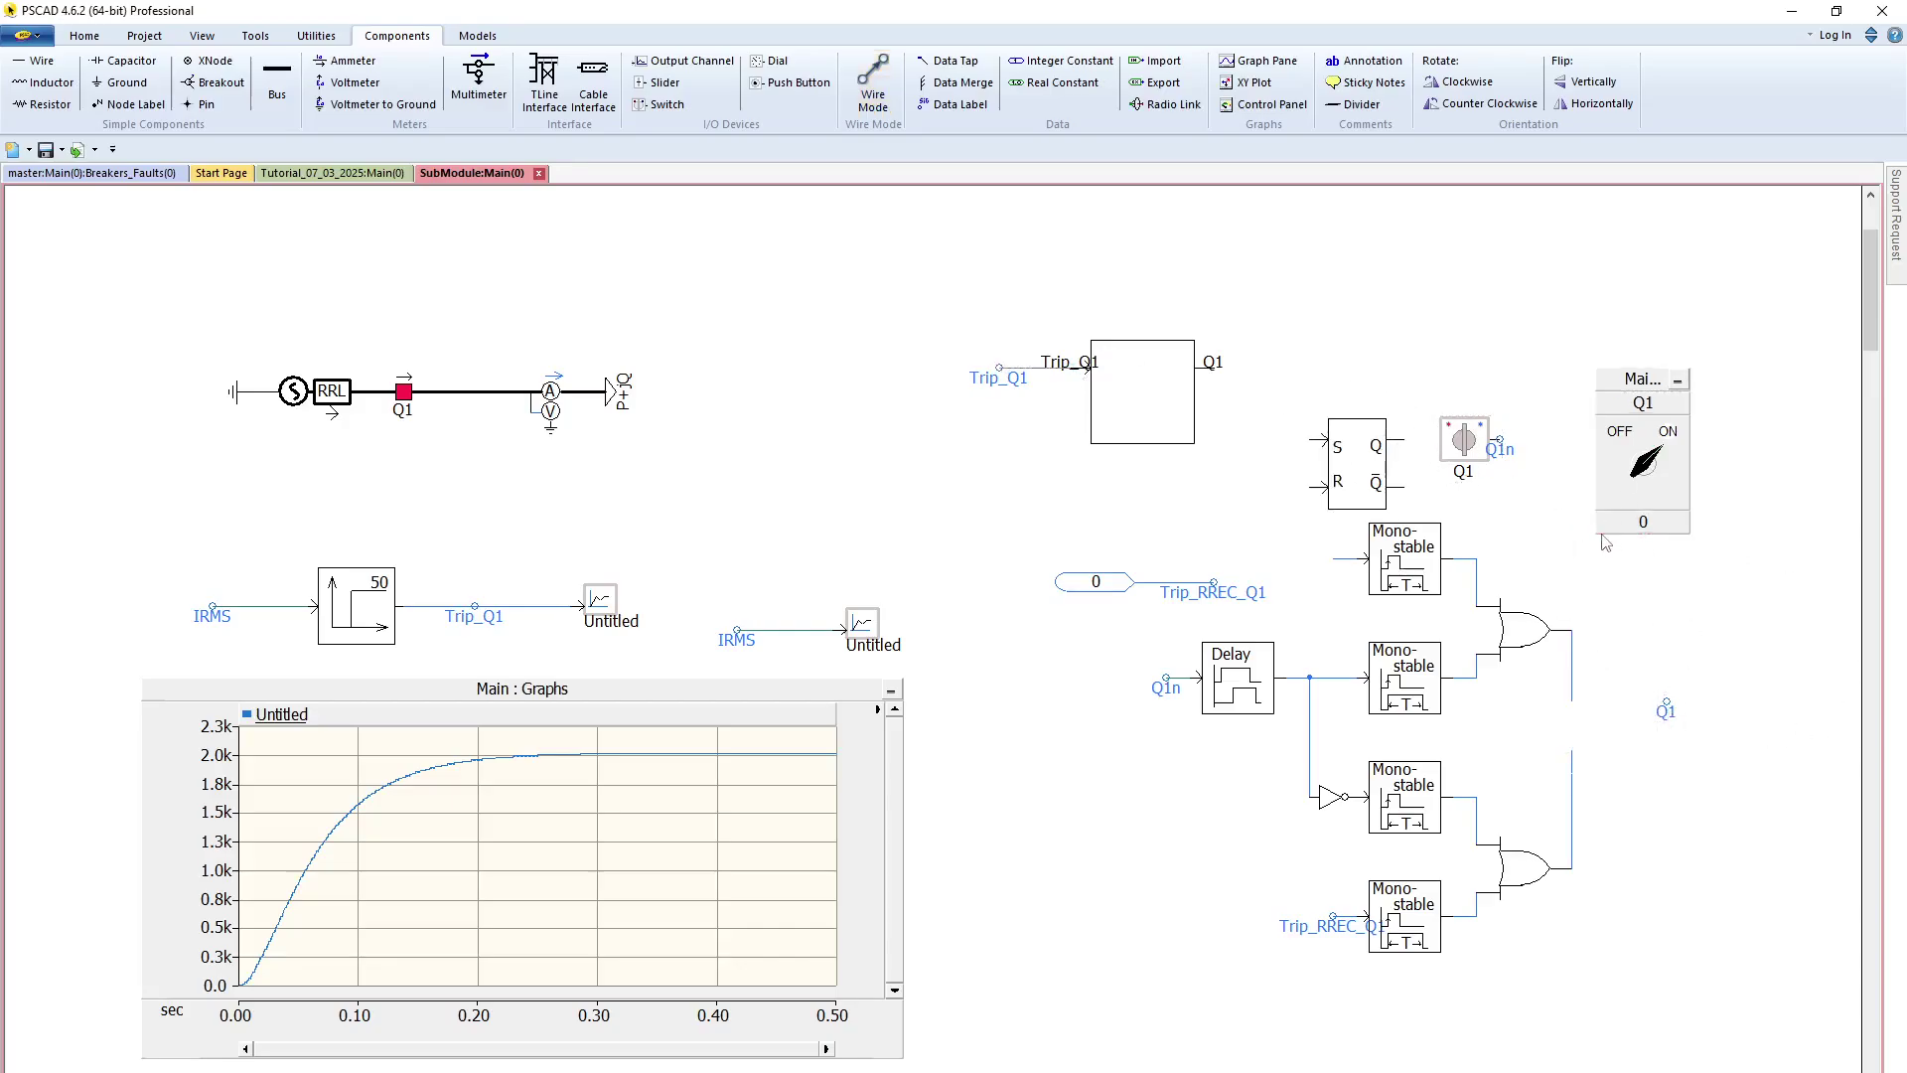
key("ctrl+z")
left_click_drag(1666, 711, 1262, 375)
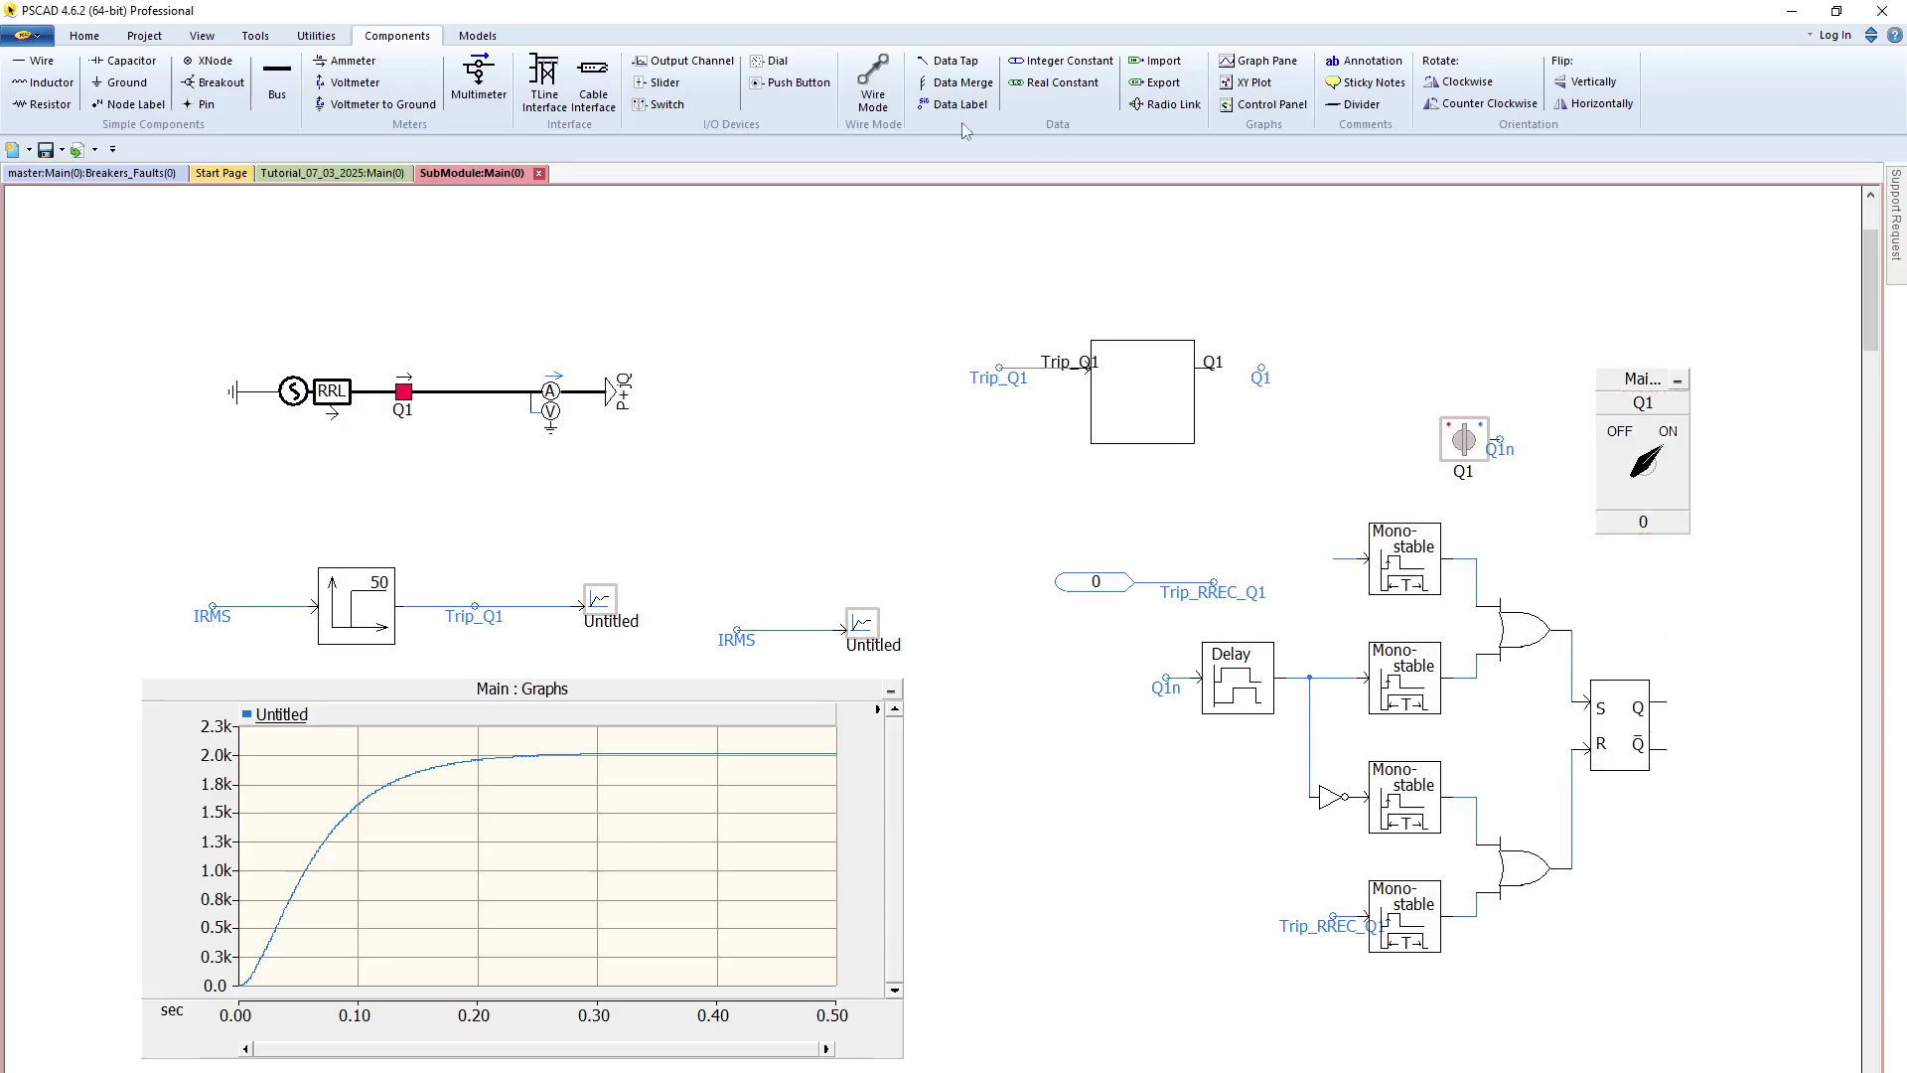
left_click(872, 85)
left_click(1261, 368)
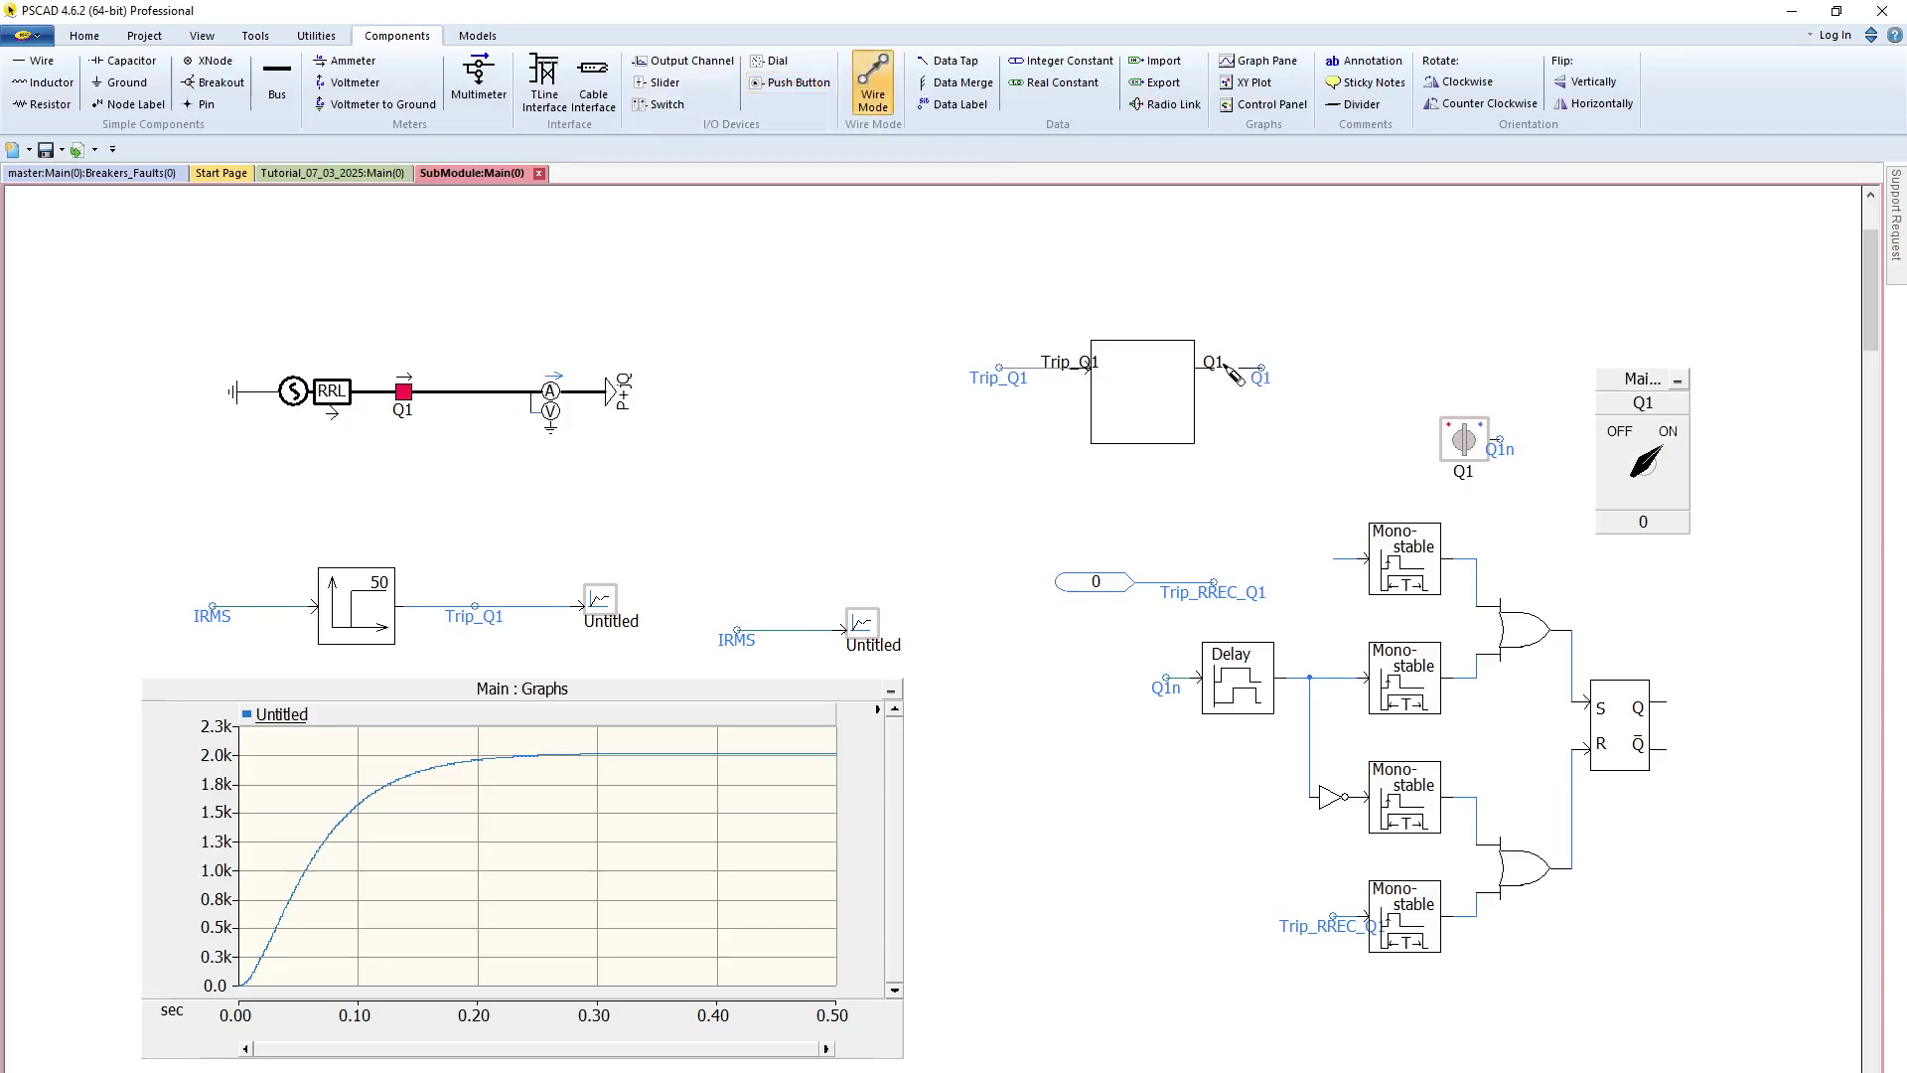
left_click(1214, 368)
key("Escape")
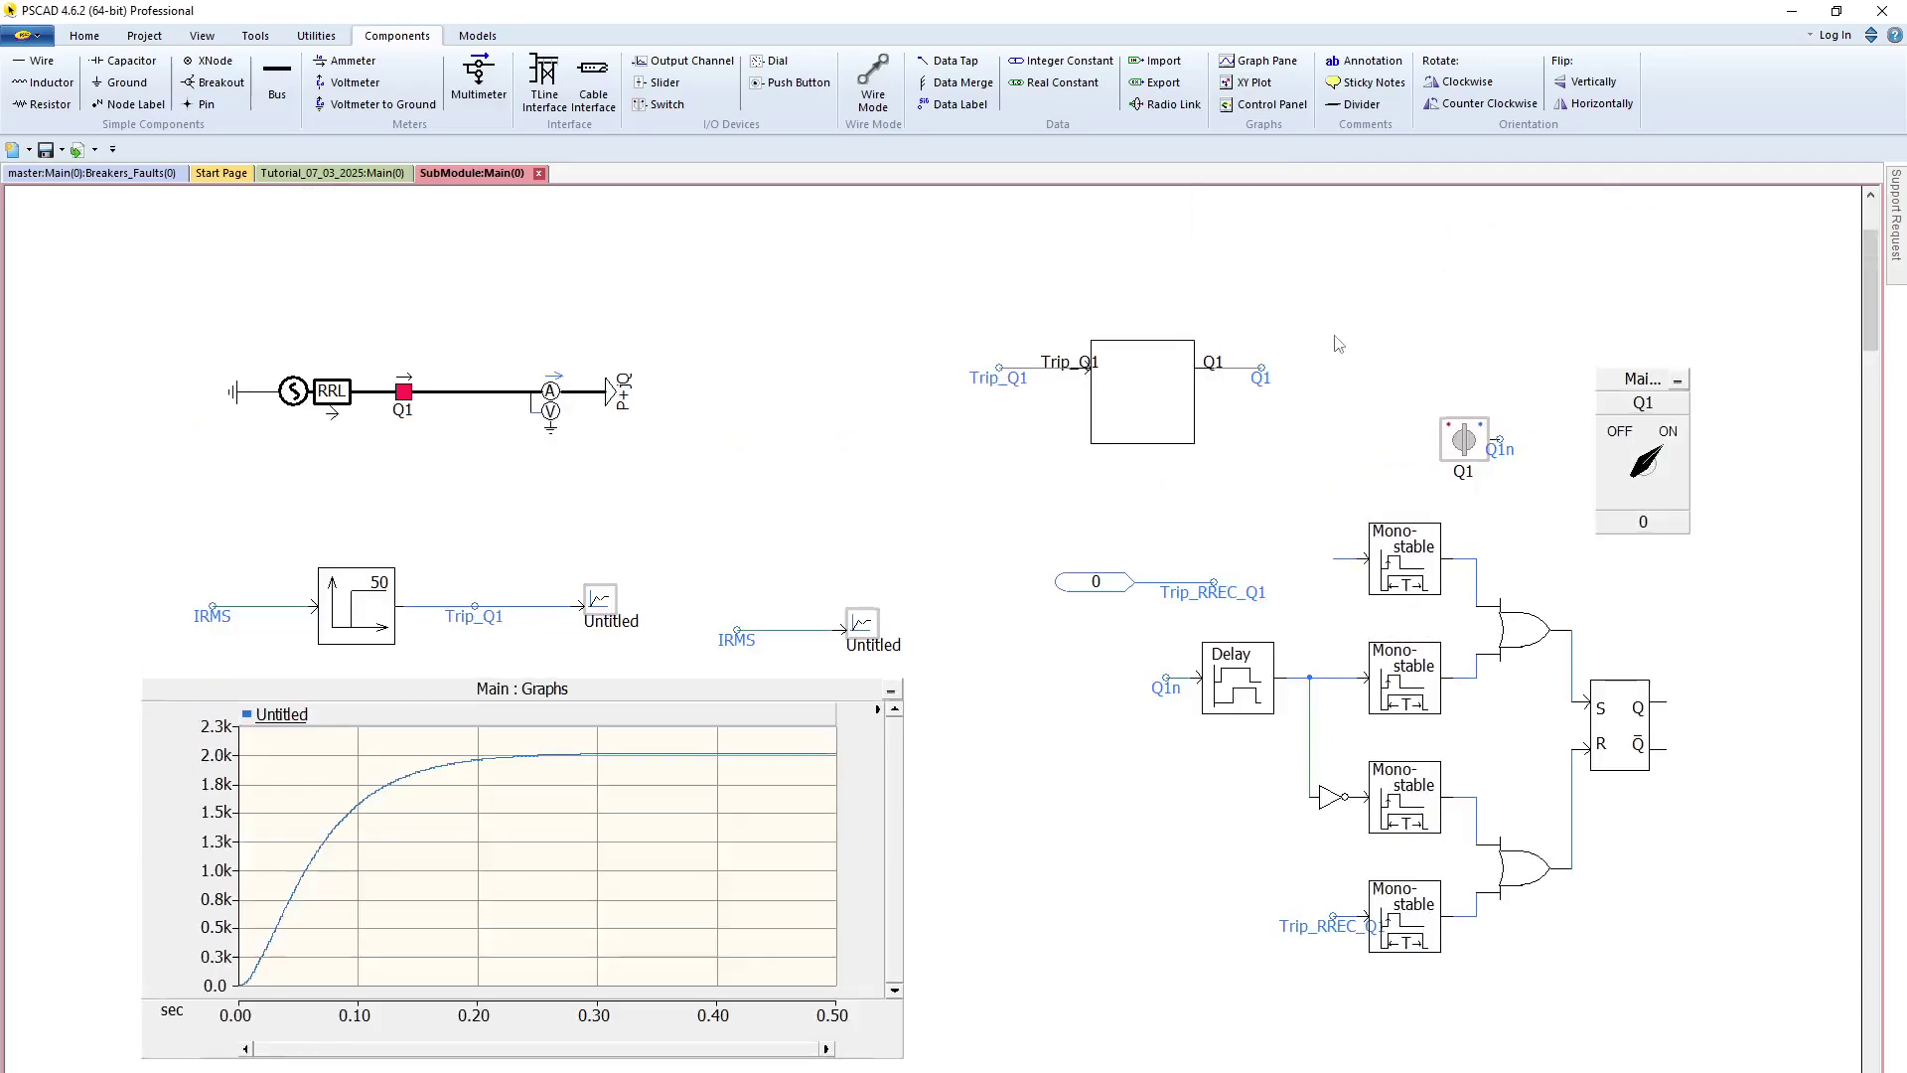
- Shift the wired CB block clear of the breaker logic, and transfer the logic with its Q1 switch and control panel into the CB module
left_click_drag(916, 288, 1363, 497)
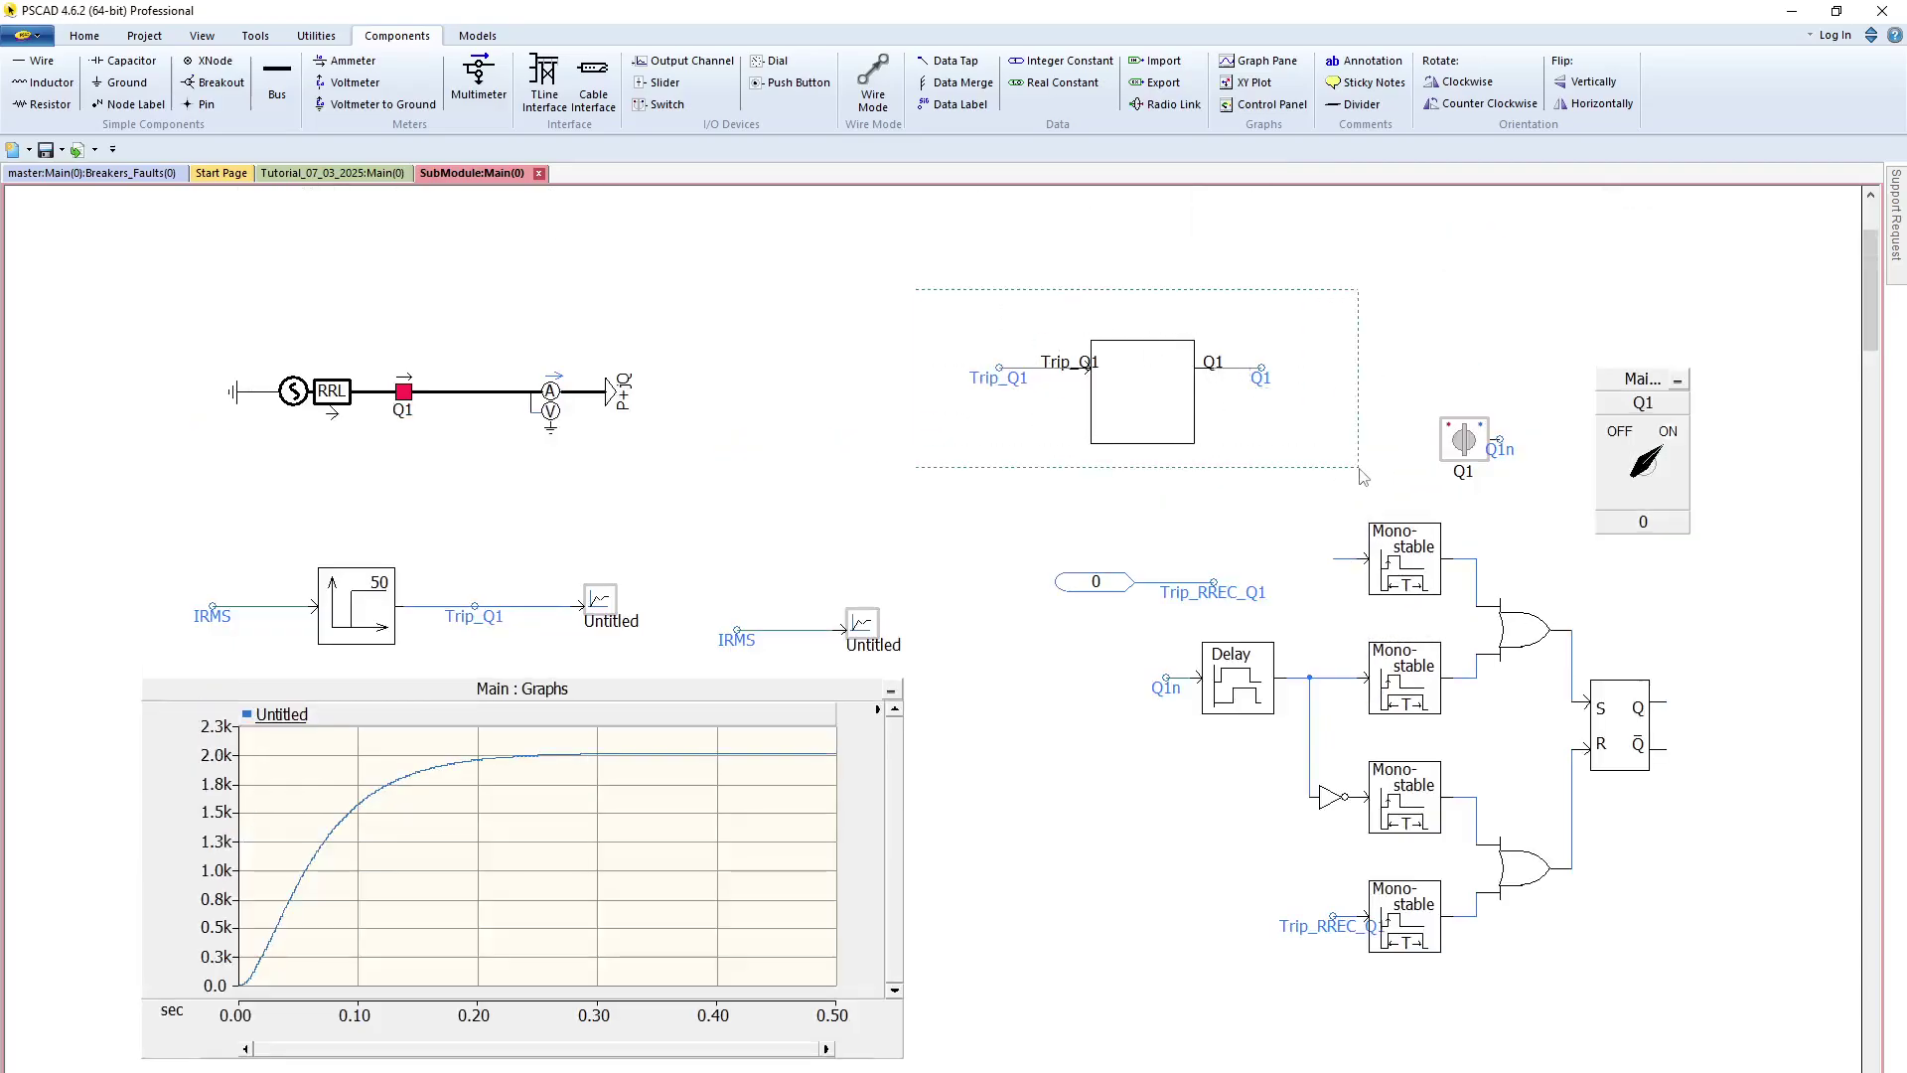
left_click_drag(1164, 398, 1042, 301)
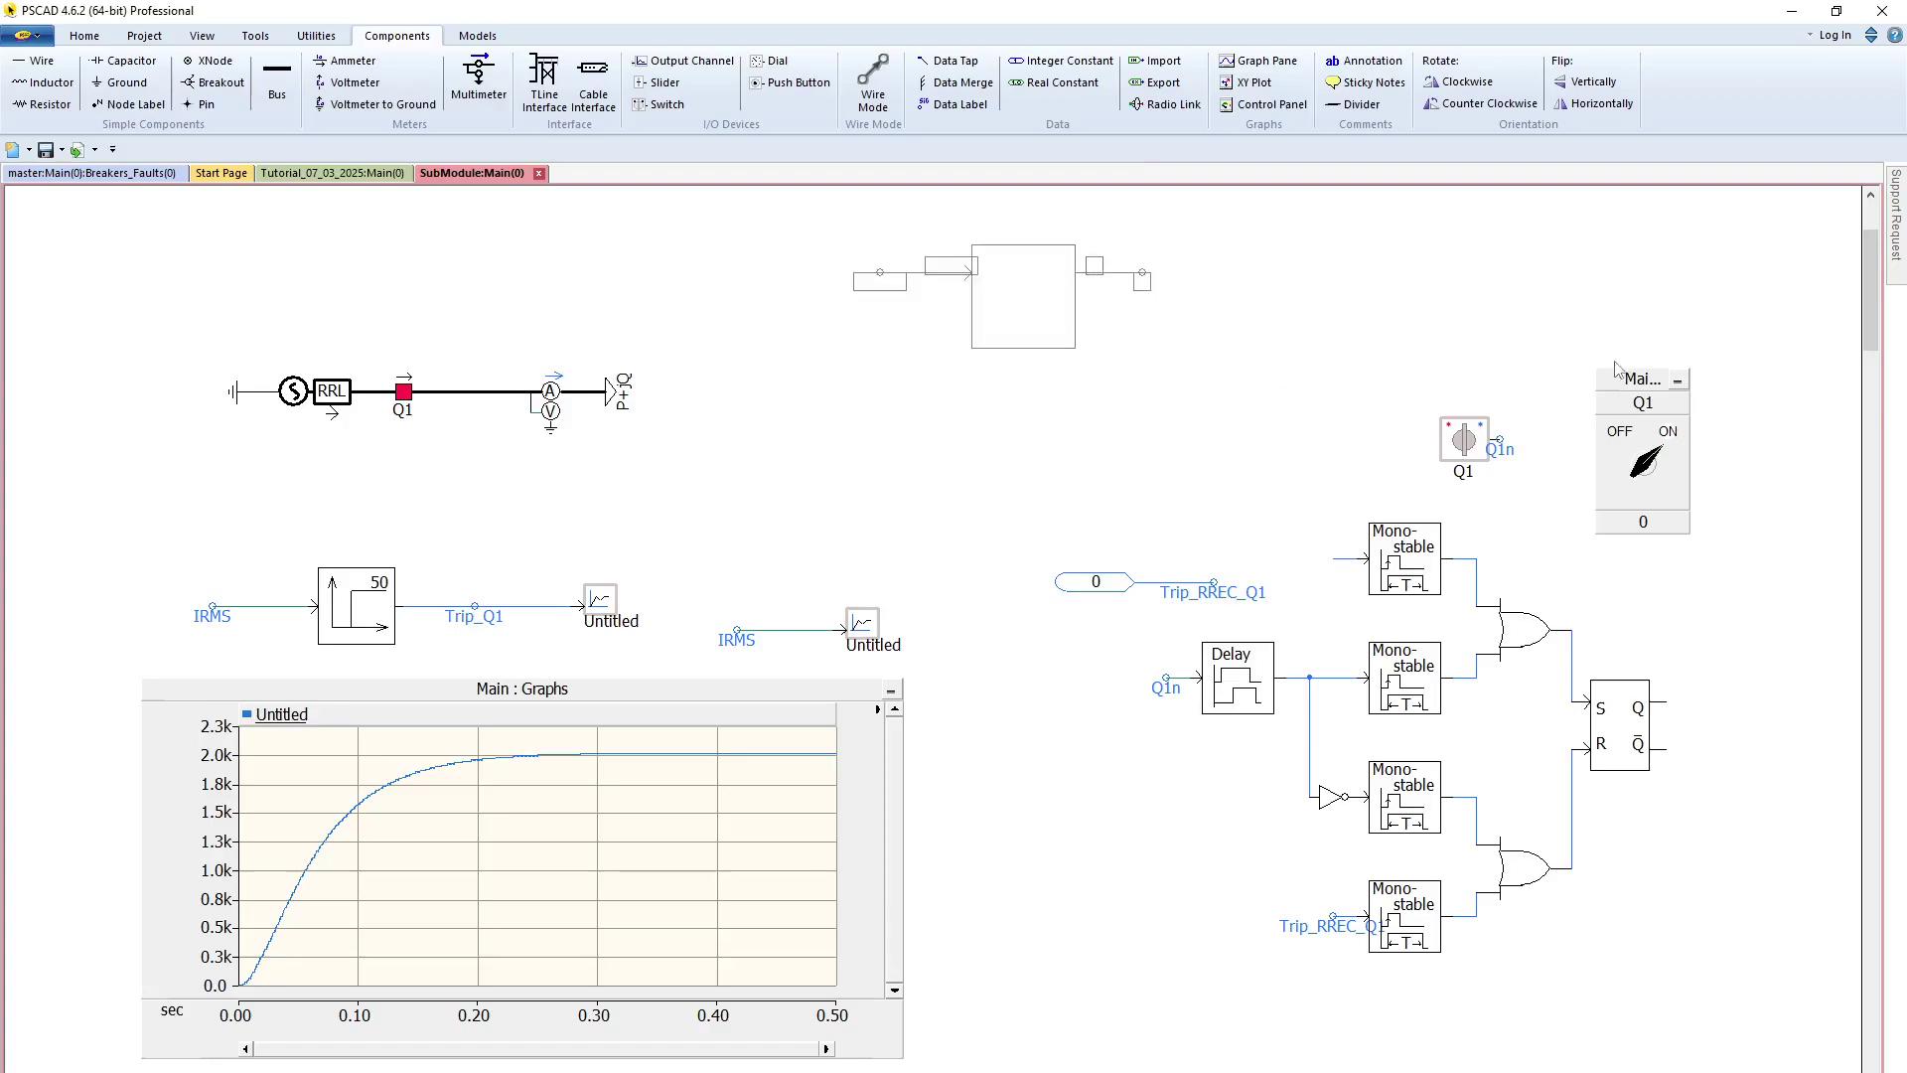
left_click_drag(984, 365, 1827, 1043)
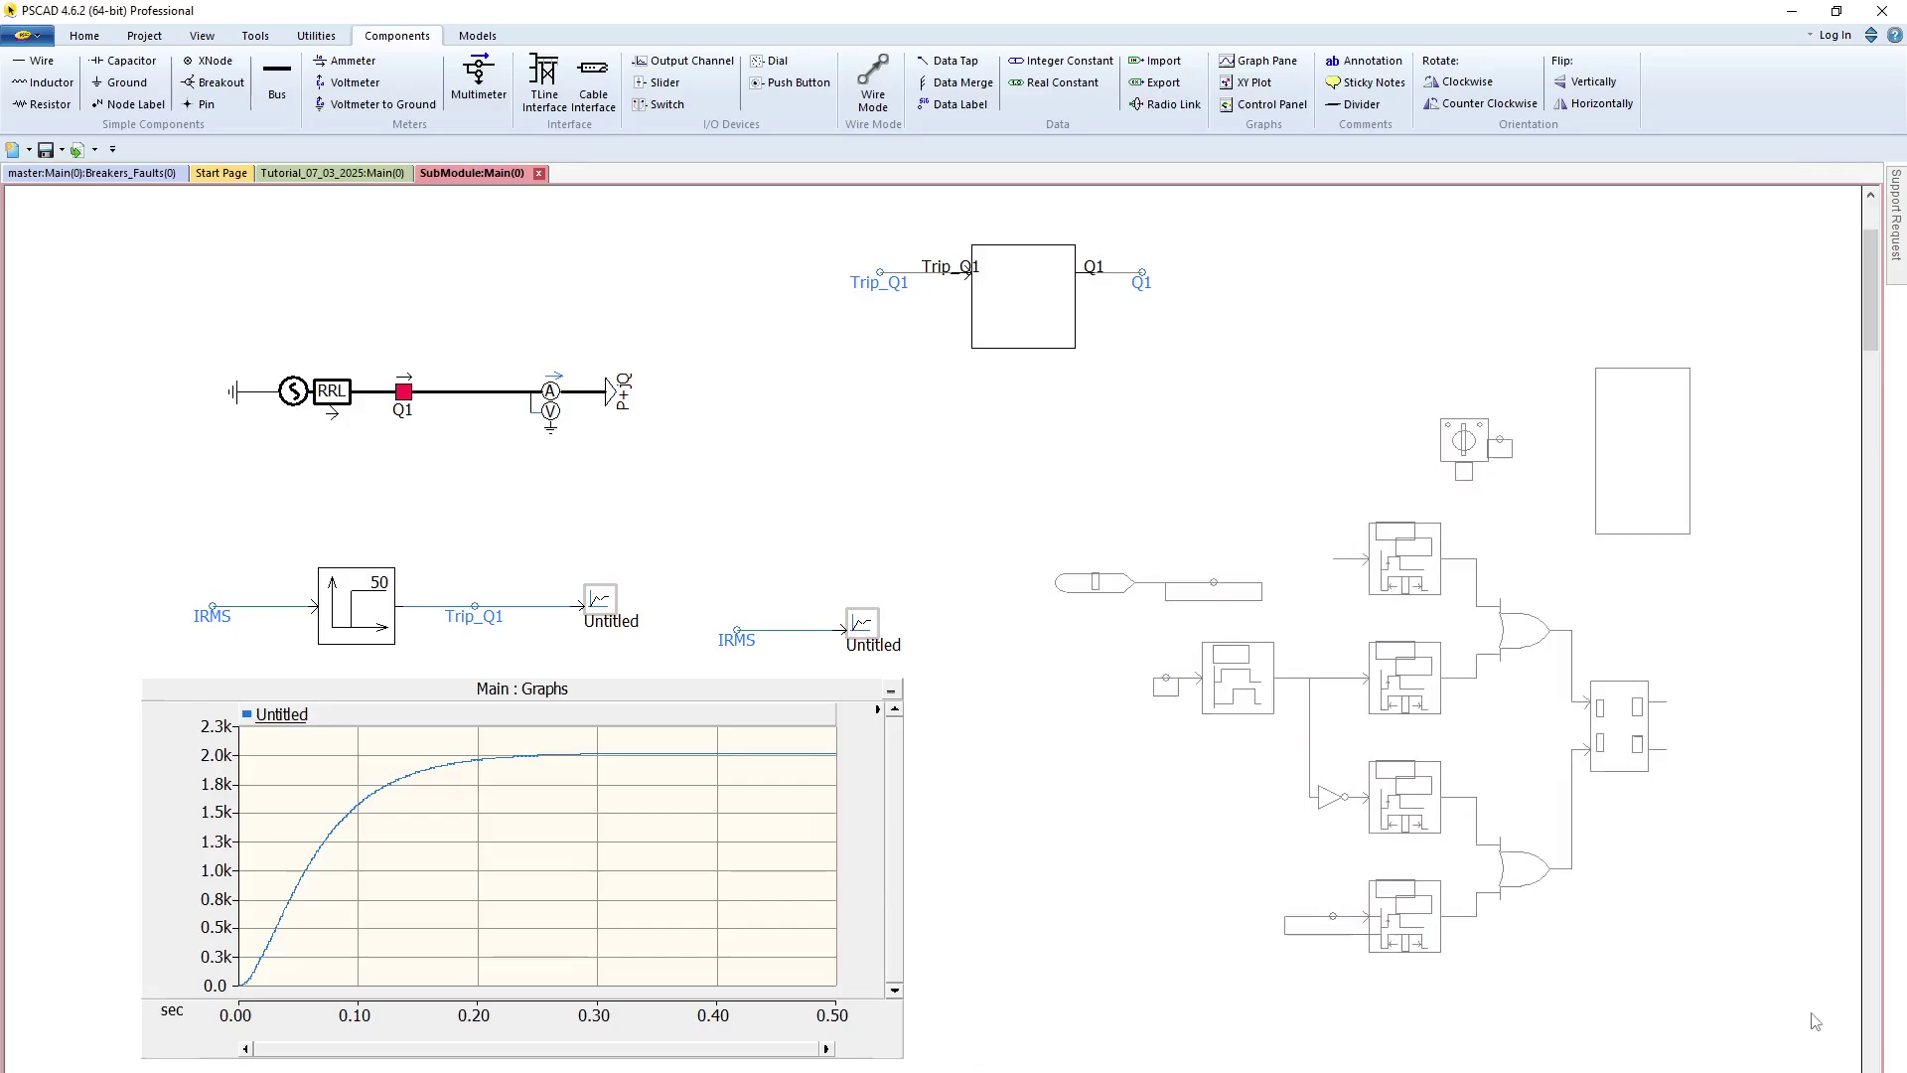
key("Delete")
left_click(1043, 336)
double_click(1043, 336)
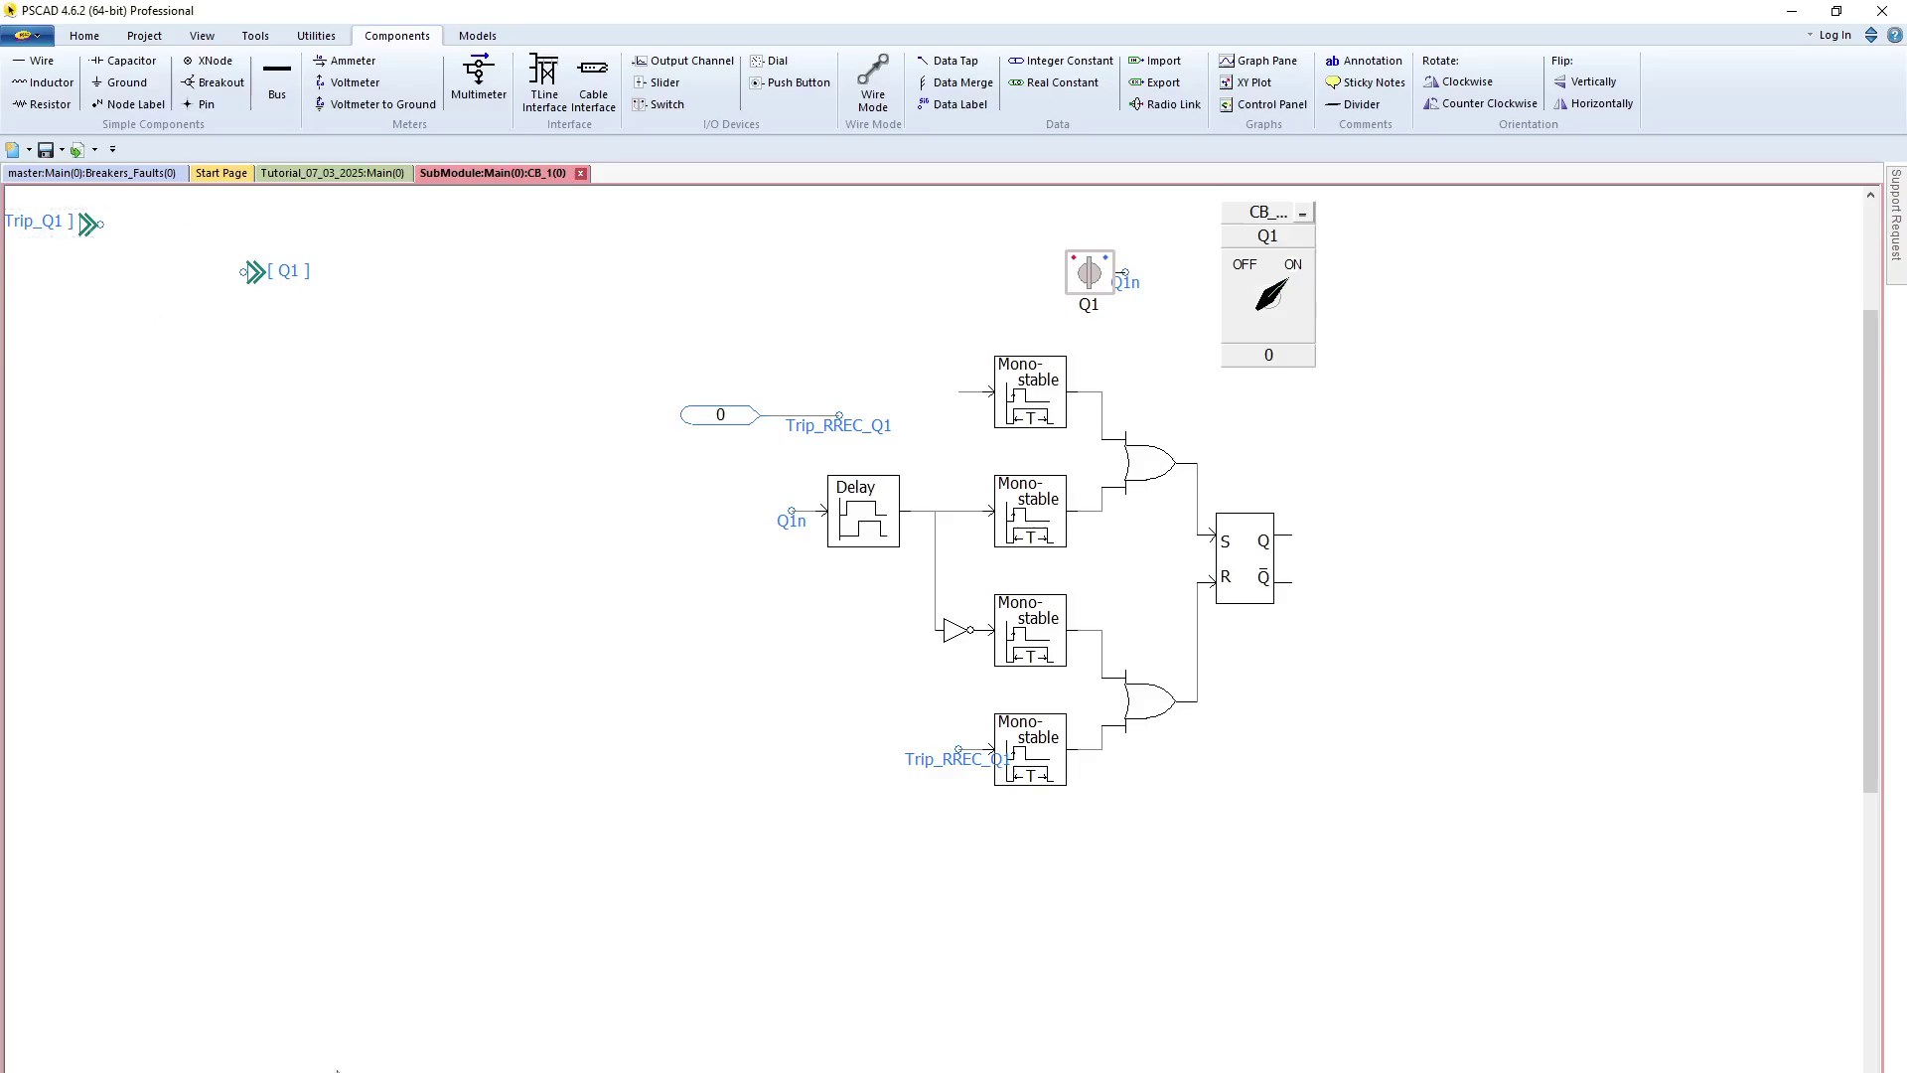
- Inside the CB module, attach the Trip_Q1 import to the upper monostable's input and the Q1 export to the flip-flop's Q output
scroll(934, 628, "left", 2)
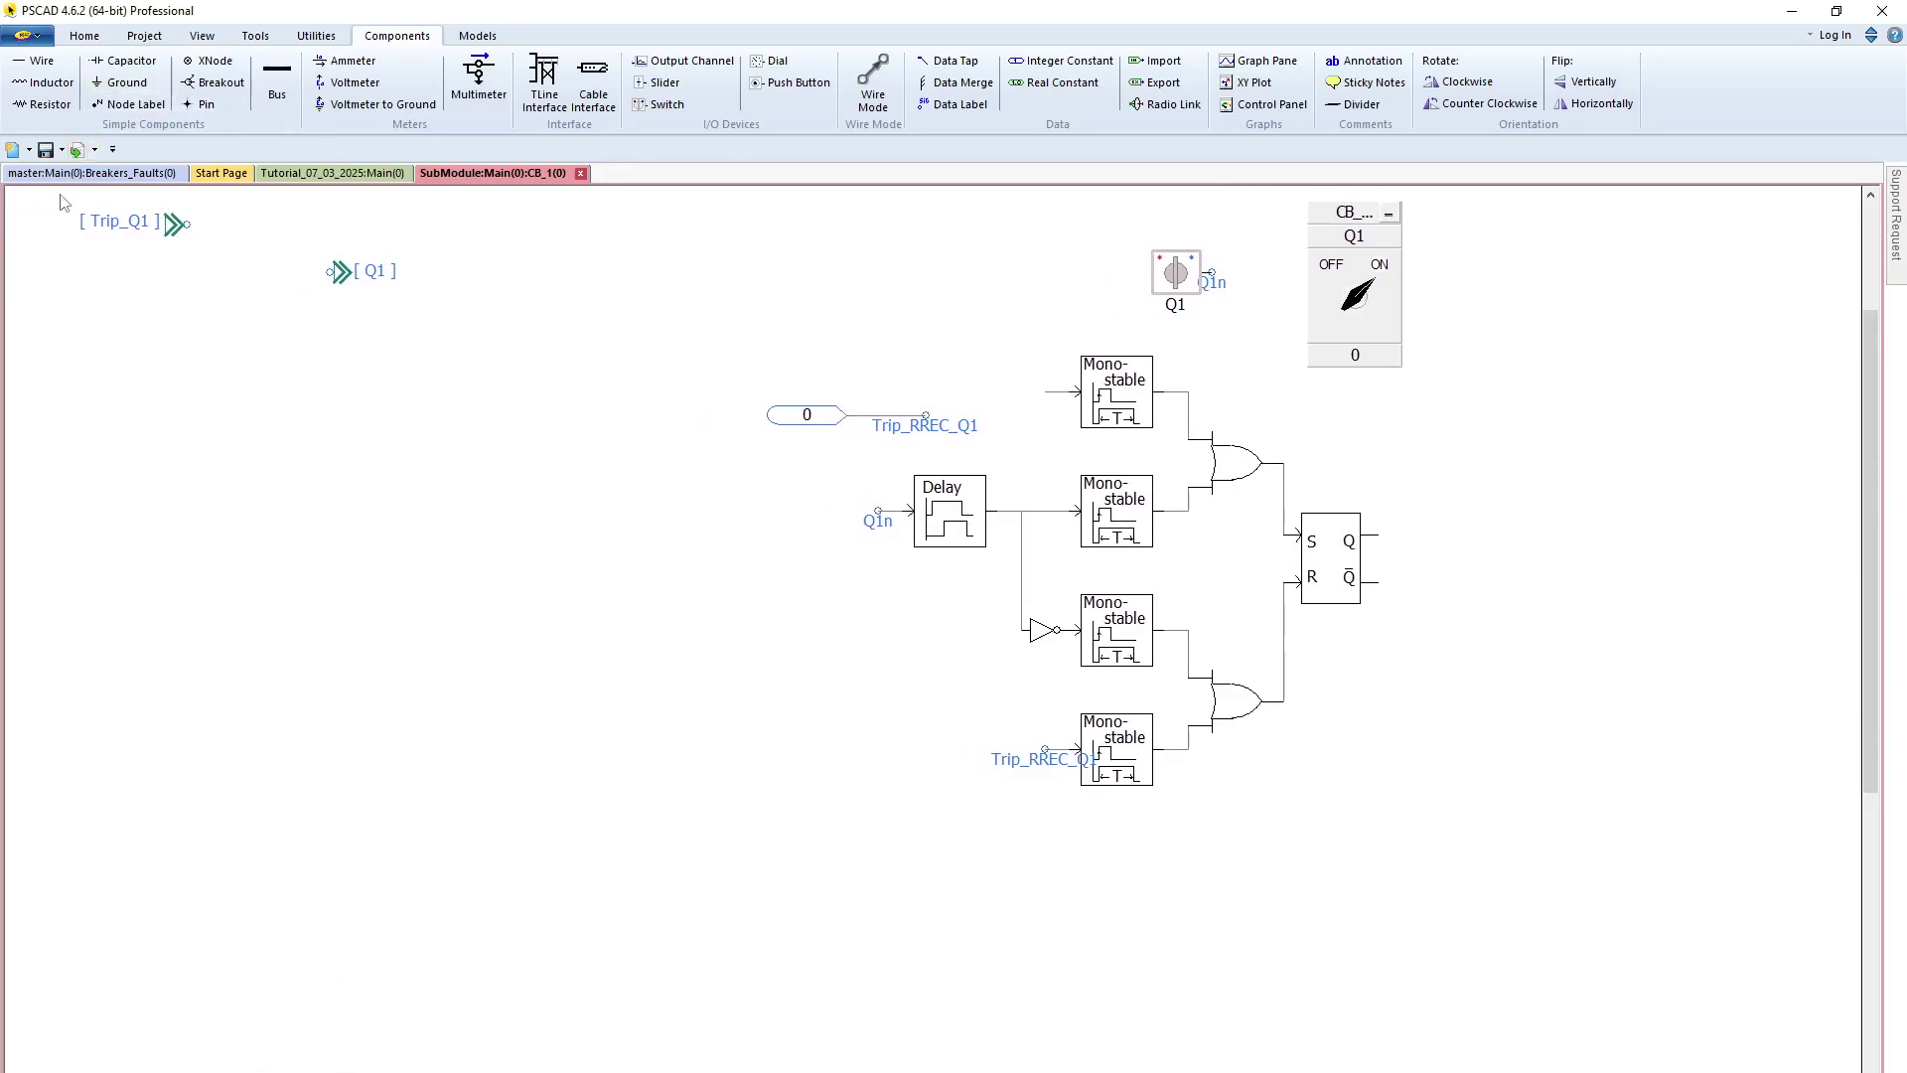
left_click_drag(177, 226, 1035, 391)
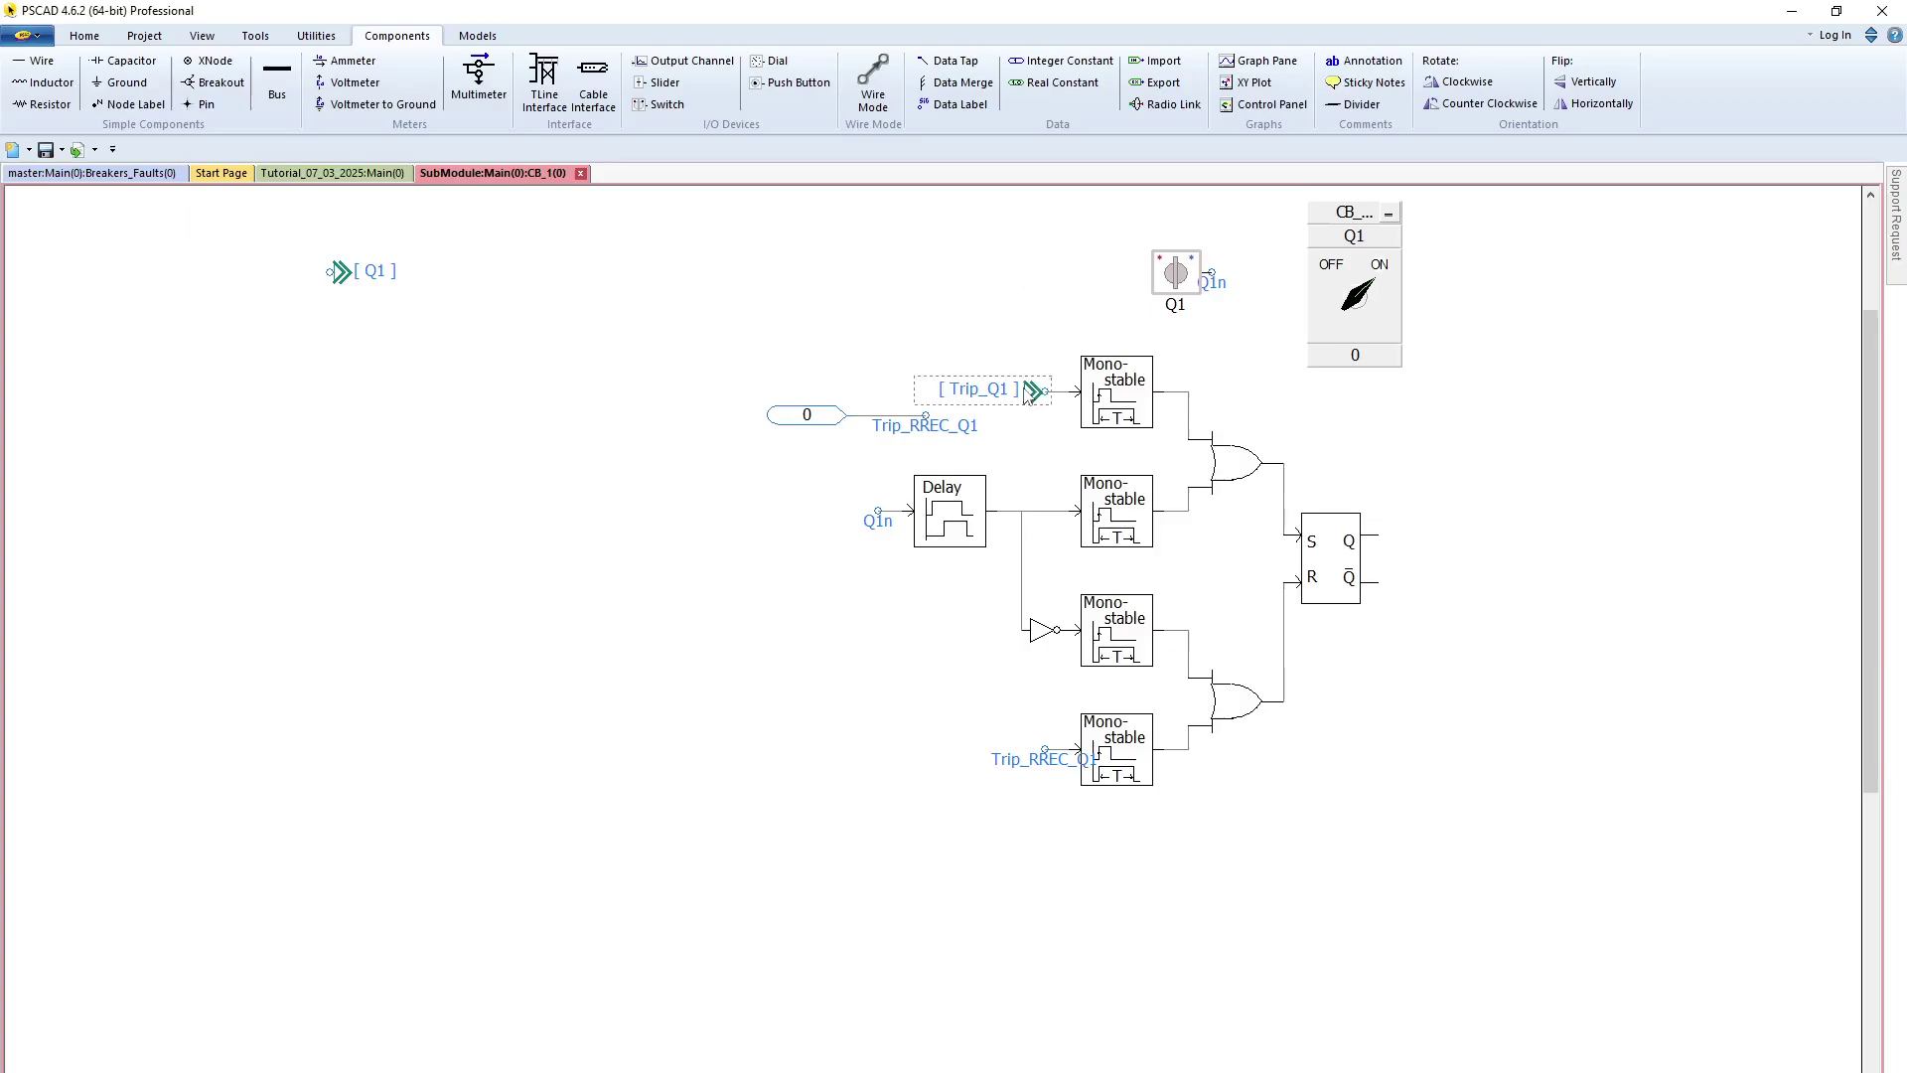
left_click_drag(268, 253, 481, 331)
mouse_move(336, 271)
left_mouse_down()
mouse_move(1402, 504)
mouse_move(1391, 537)
left_mouse_up()
left_click(1726, 518)
scroll(1684, 502, "up", 1)
scroll(755, 1050, "right", 3)
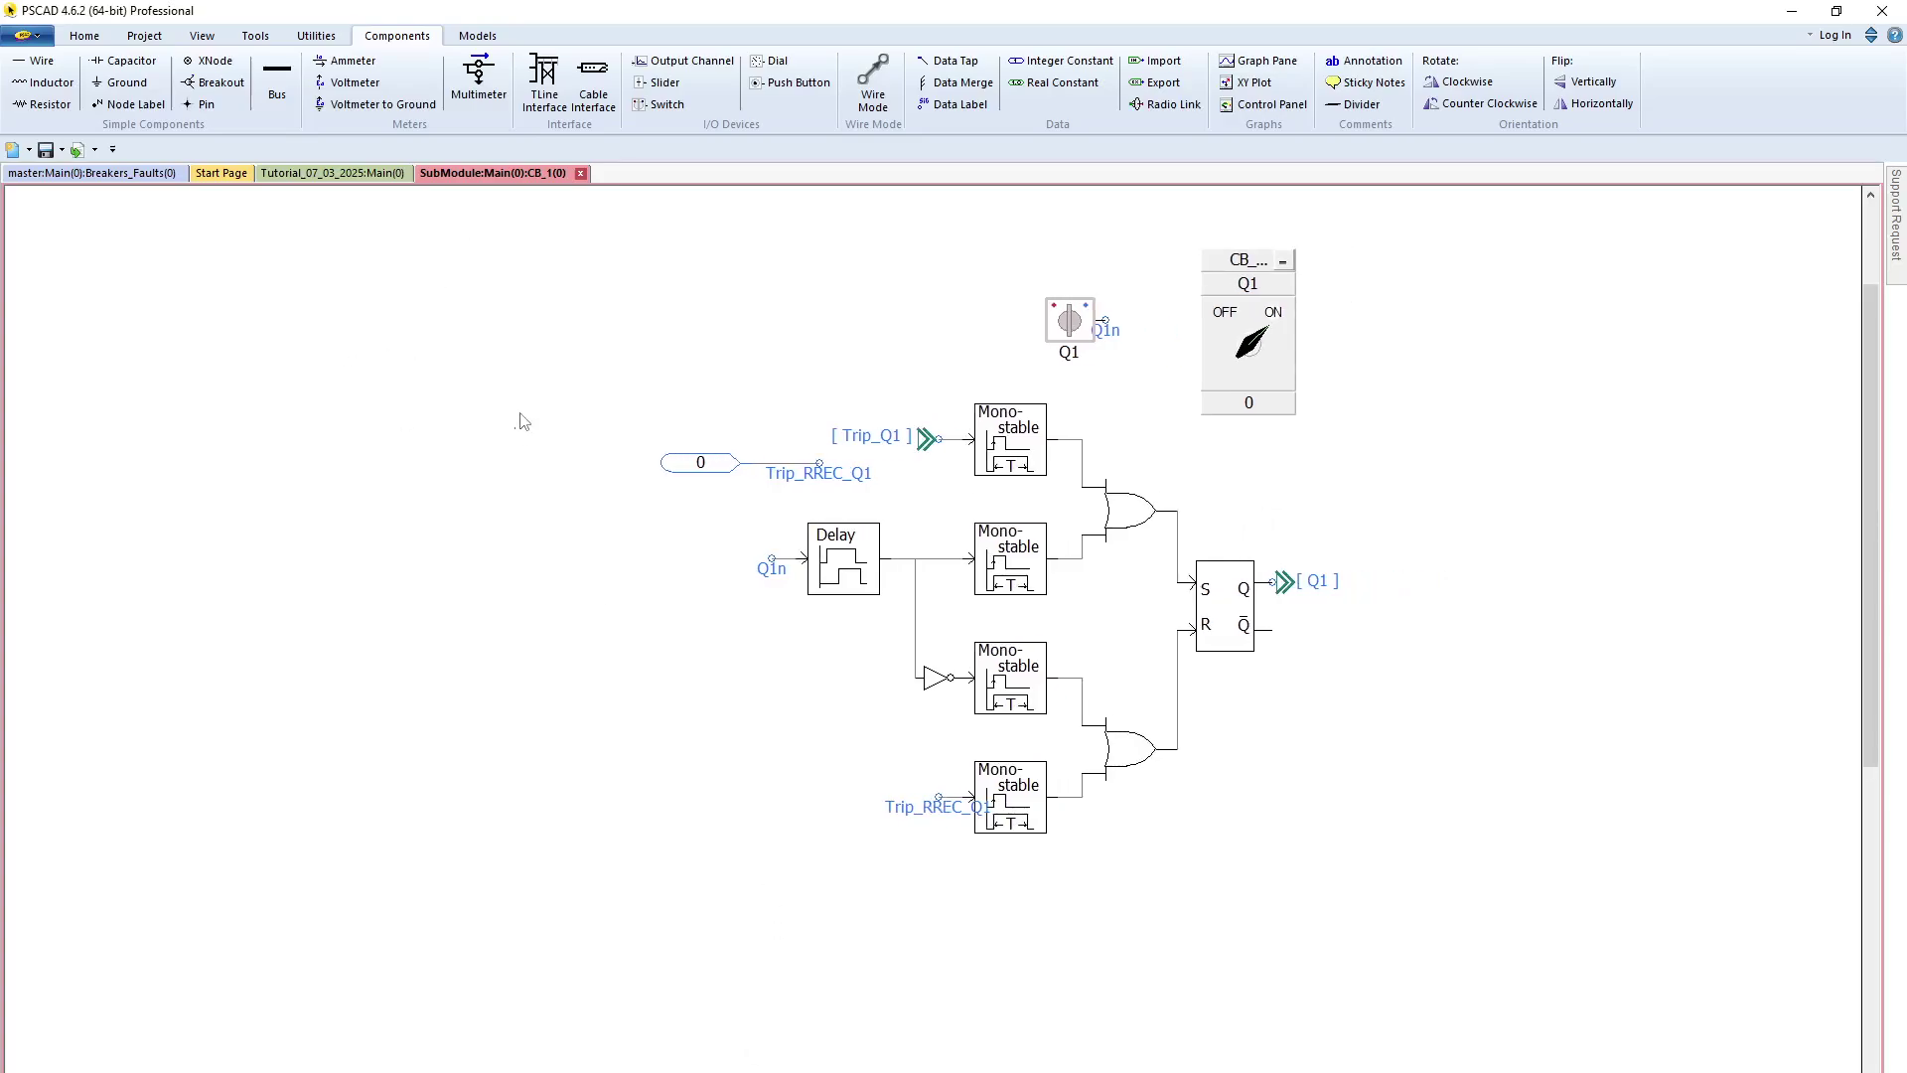
- Return to the main circuit, run the simulation with the new CB module, and dismiss the build messages
double_click(546, 461)
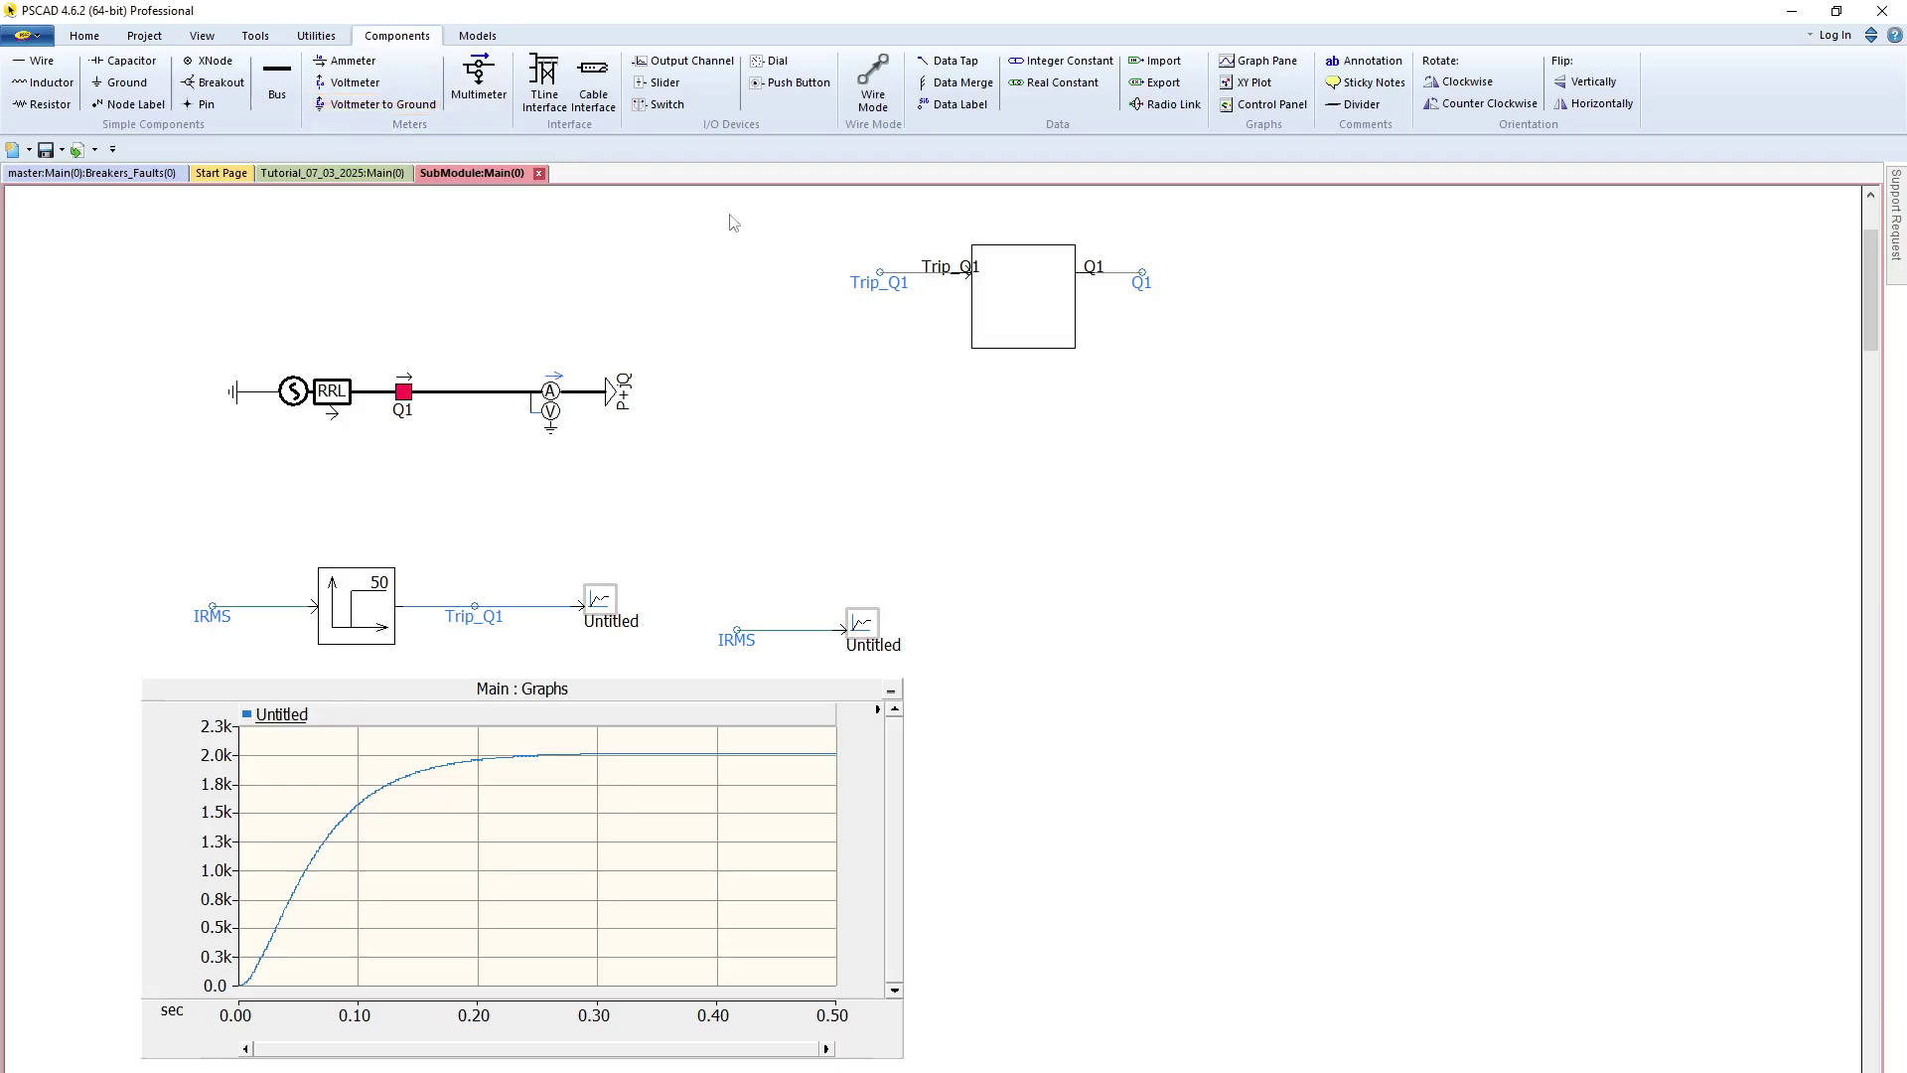
left_click(85, 37)
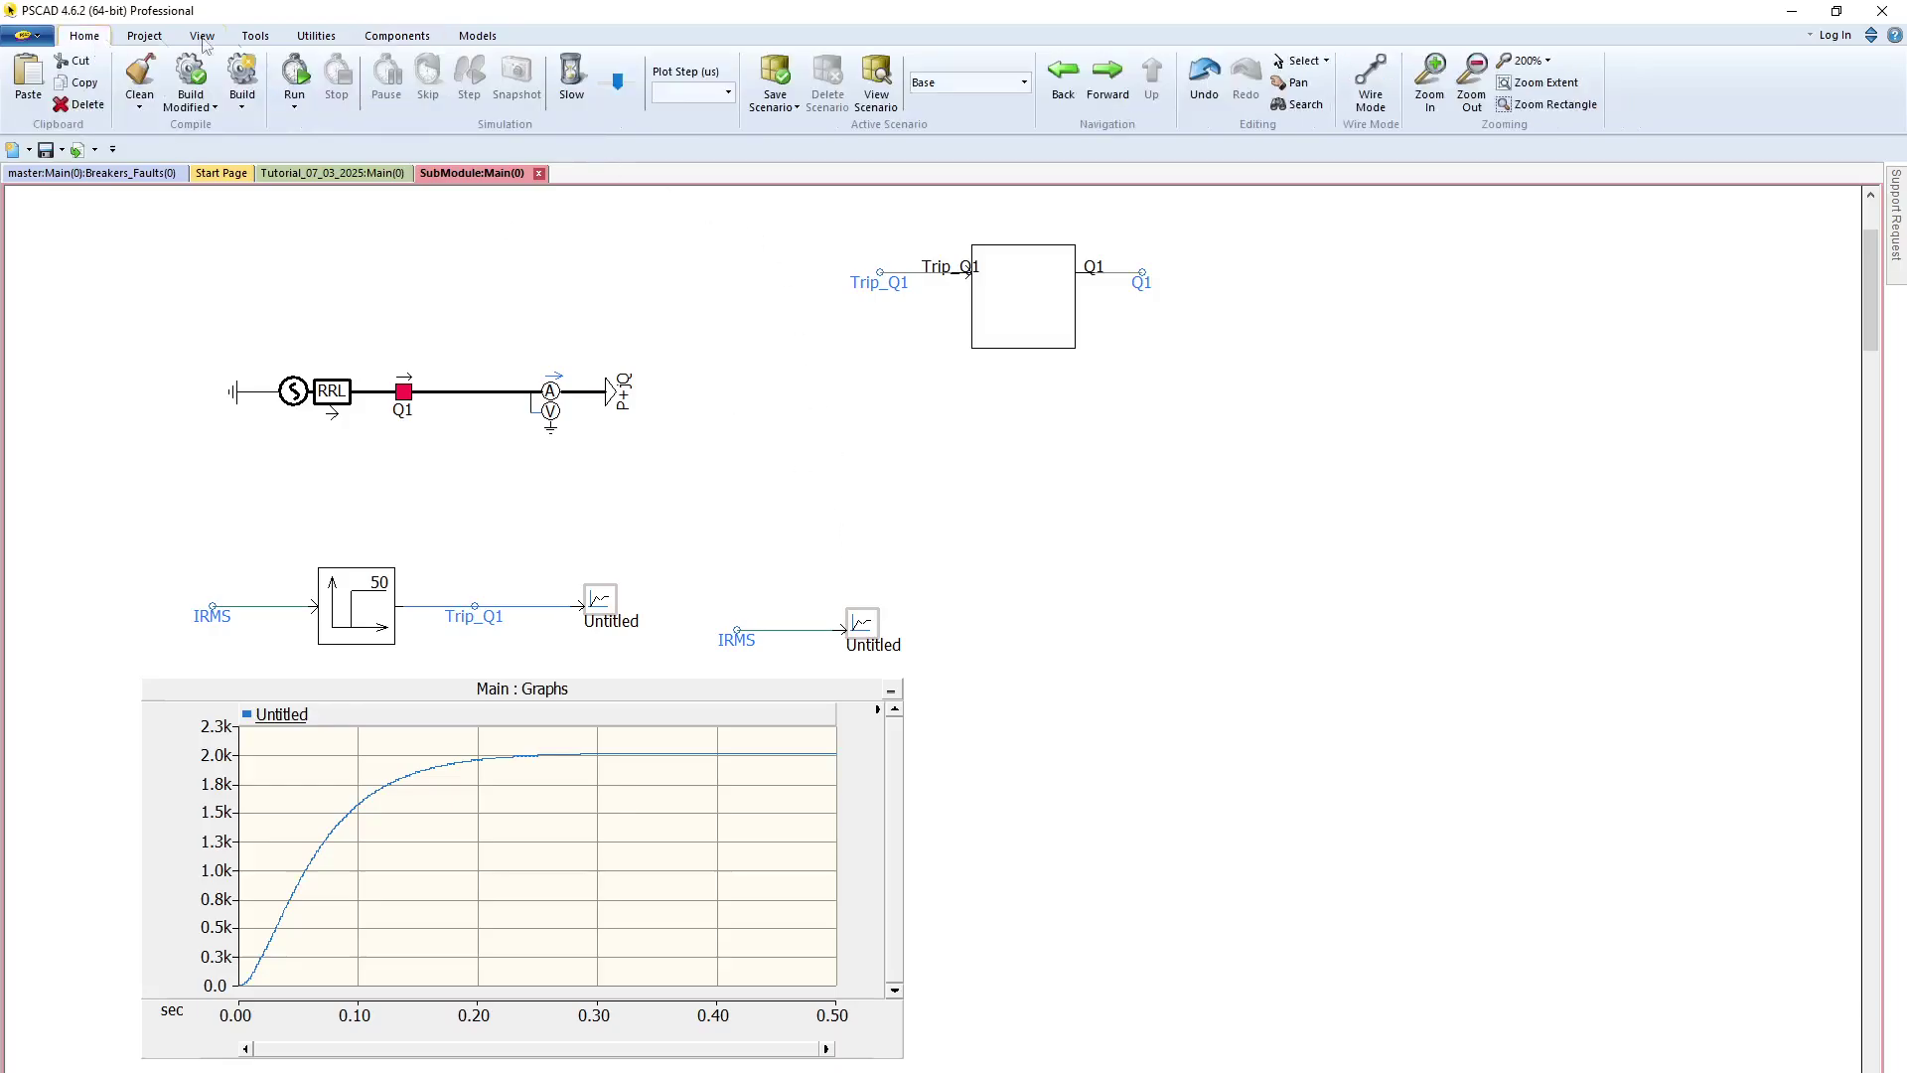
left_click(306, 81)
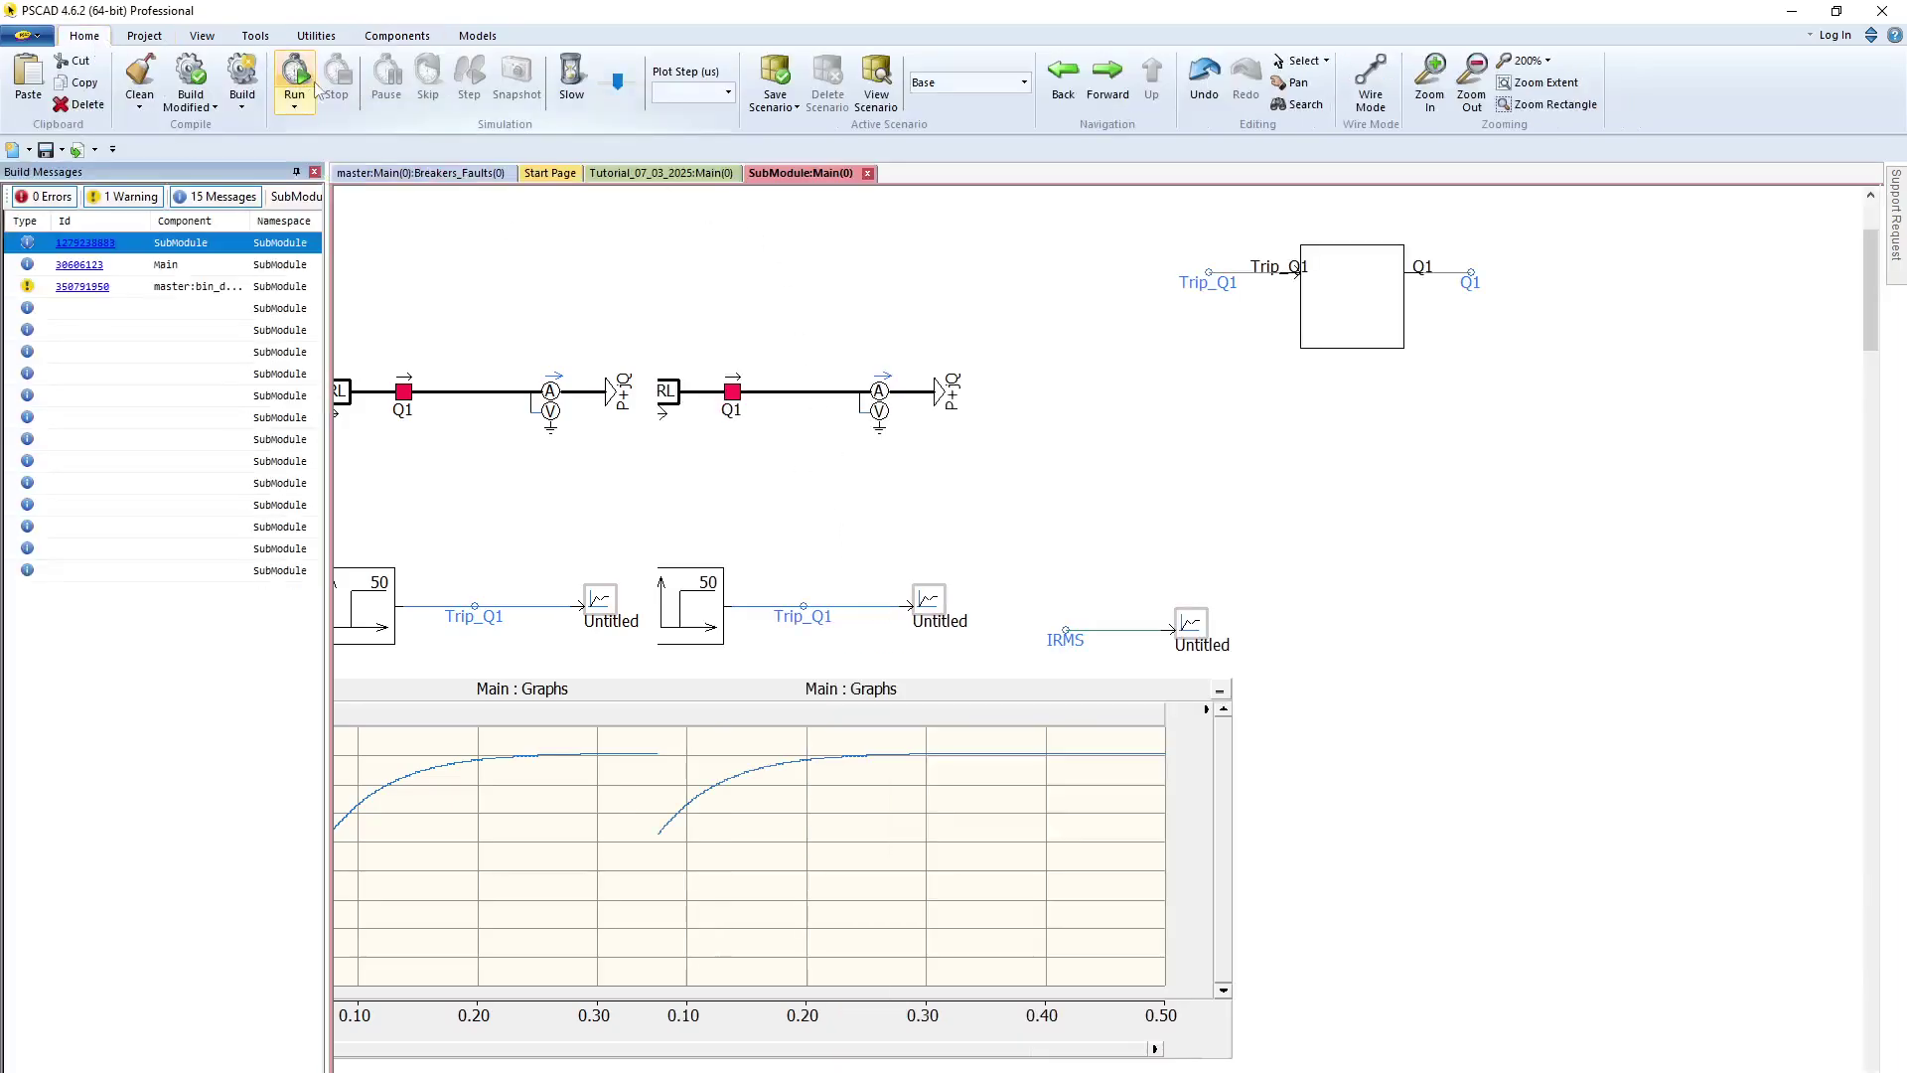
left_click(314, 172)
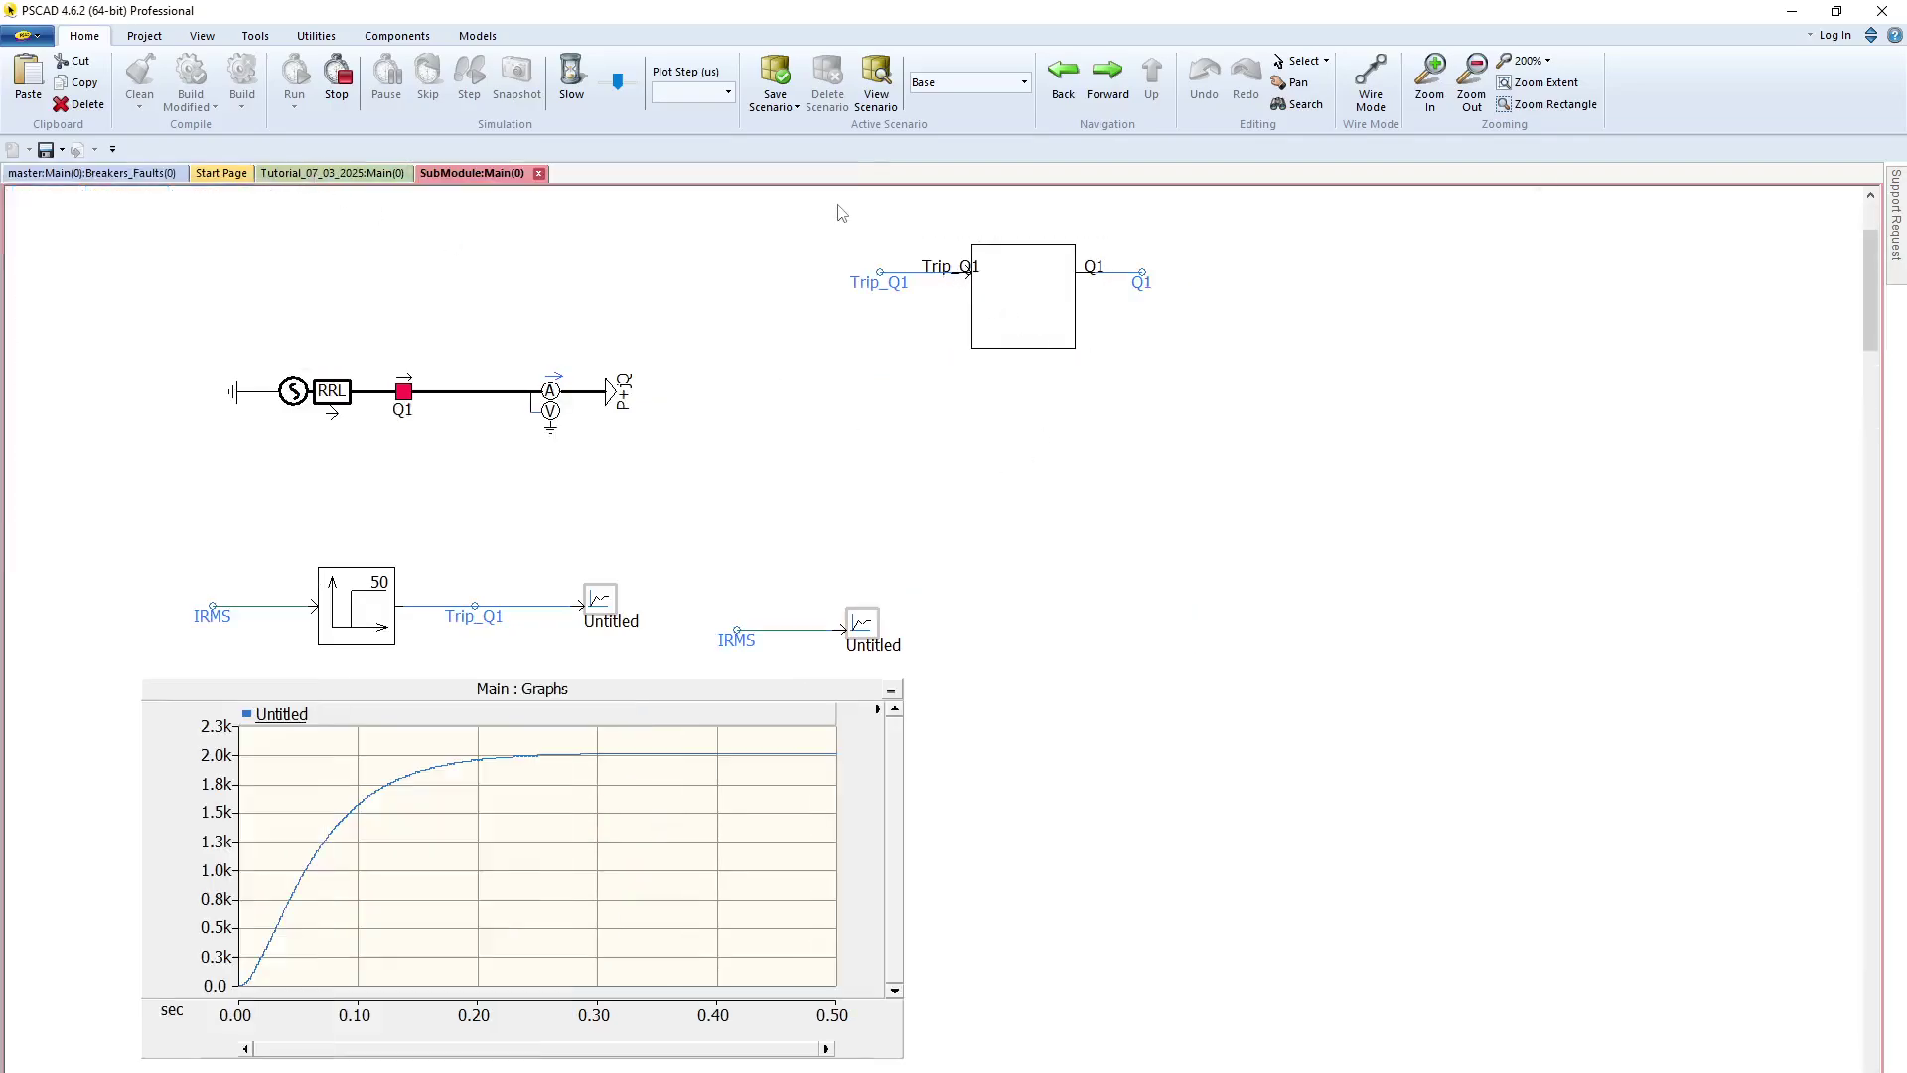
- Move the CB module with its Trip_Q1 and Q1 labels and wires down beside the main circuit
left_click_drag(840, 207, 1192, 407)
left_click_drag(1028, 326, 1171, 565)
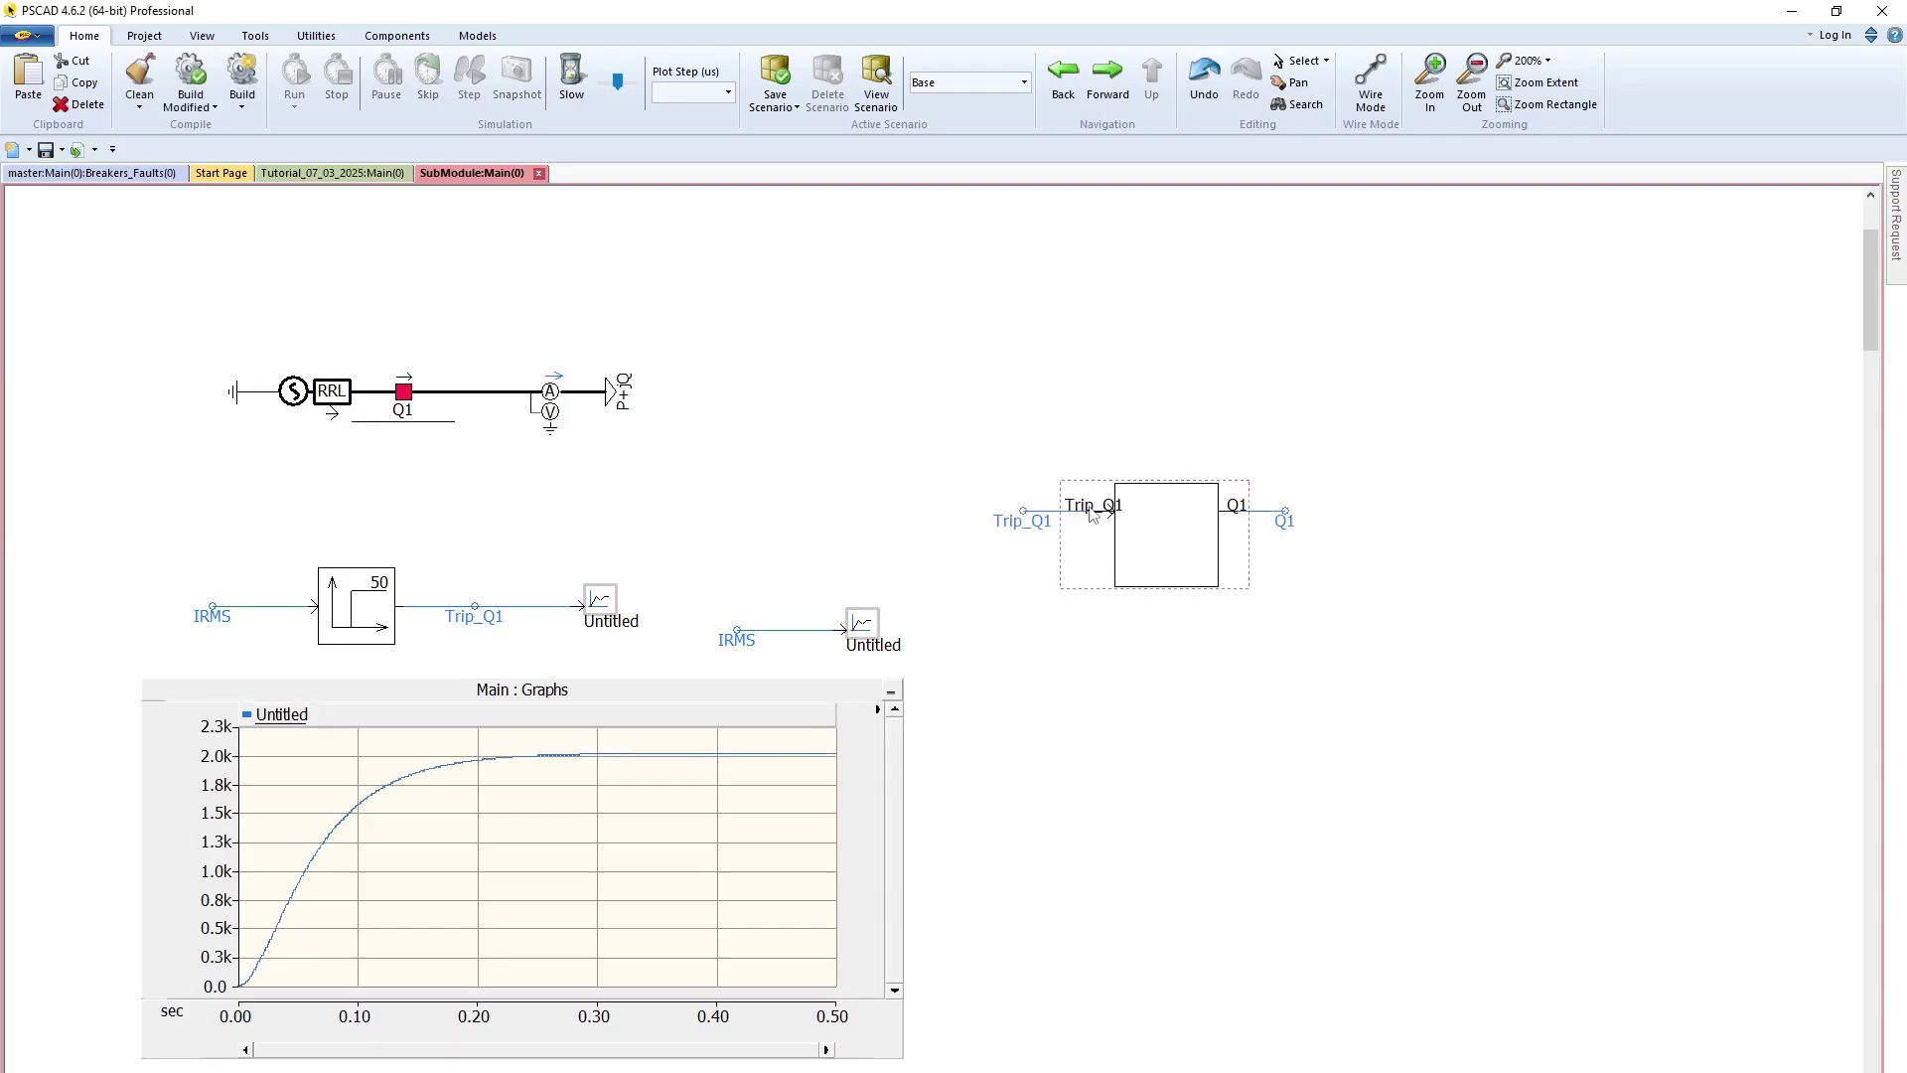
left_click(1119, 518)
- In the CB module's graphic, raise the Trip_Q1 and Q1 text labels above their port lines, and return to the main circuit
double_click(1159, 546)
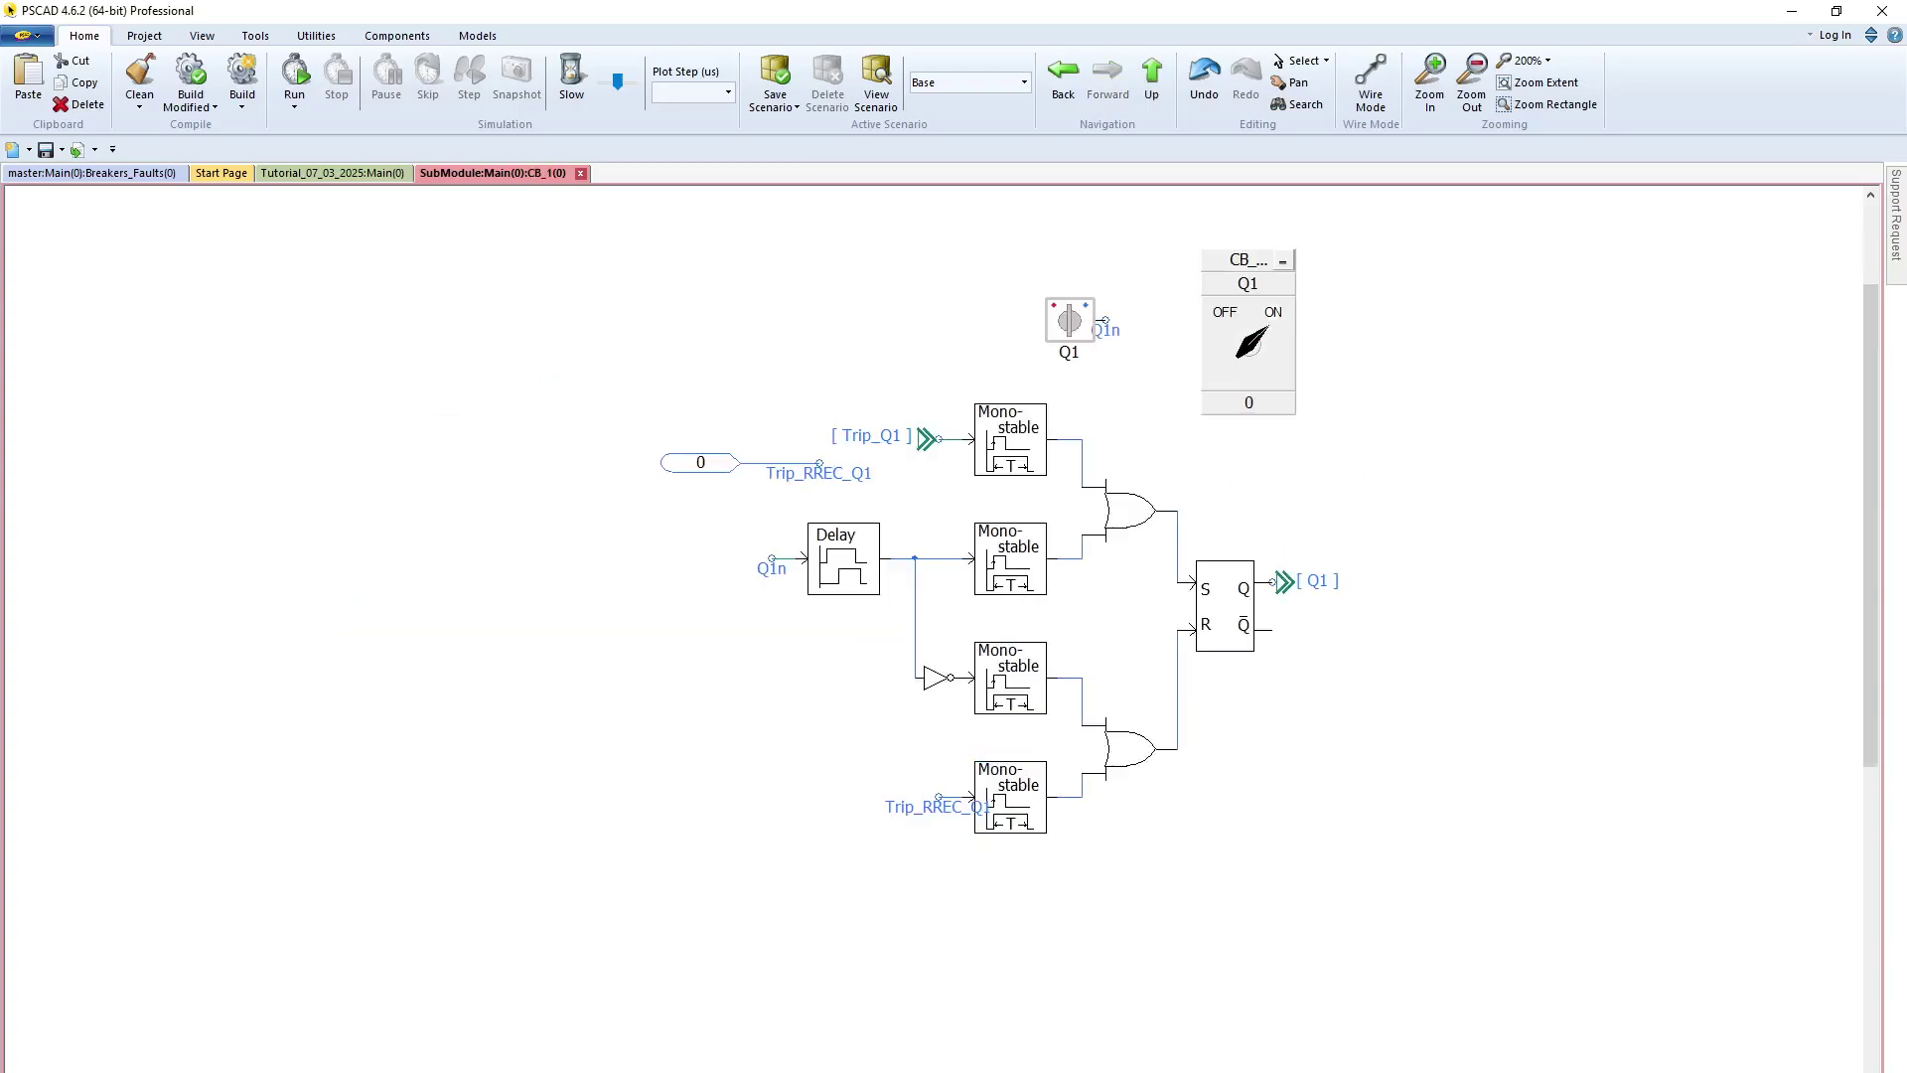
left_click(289, 1070)
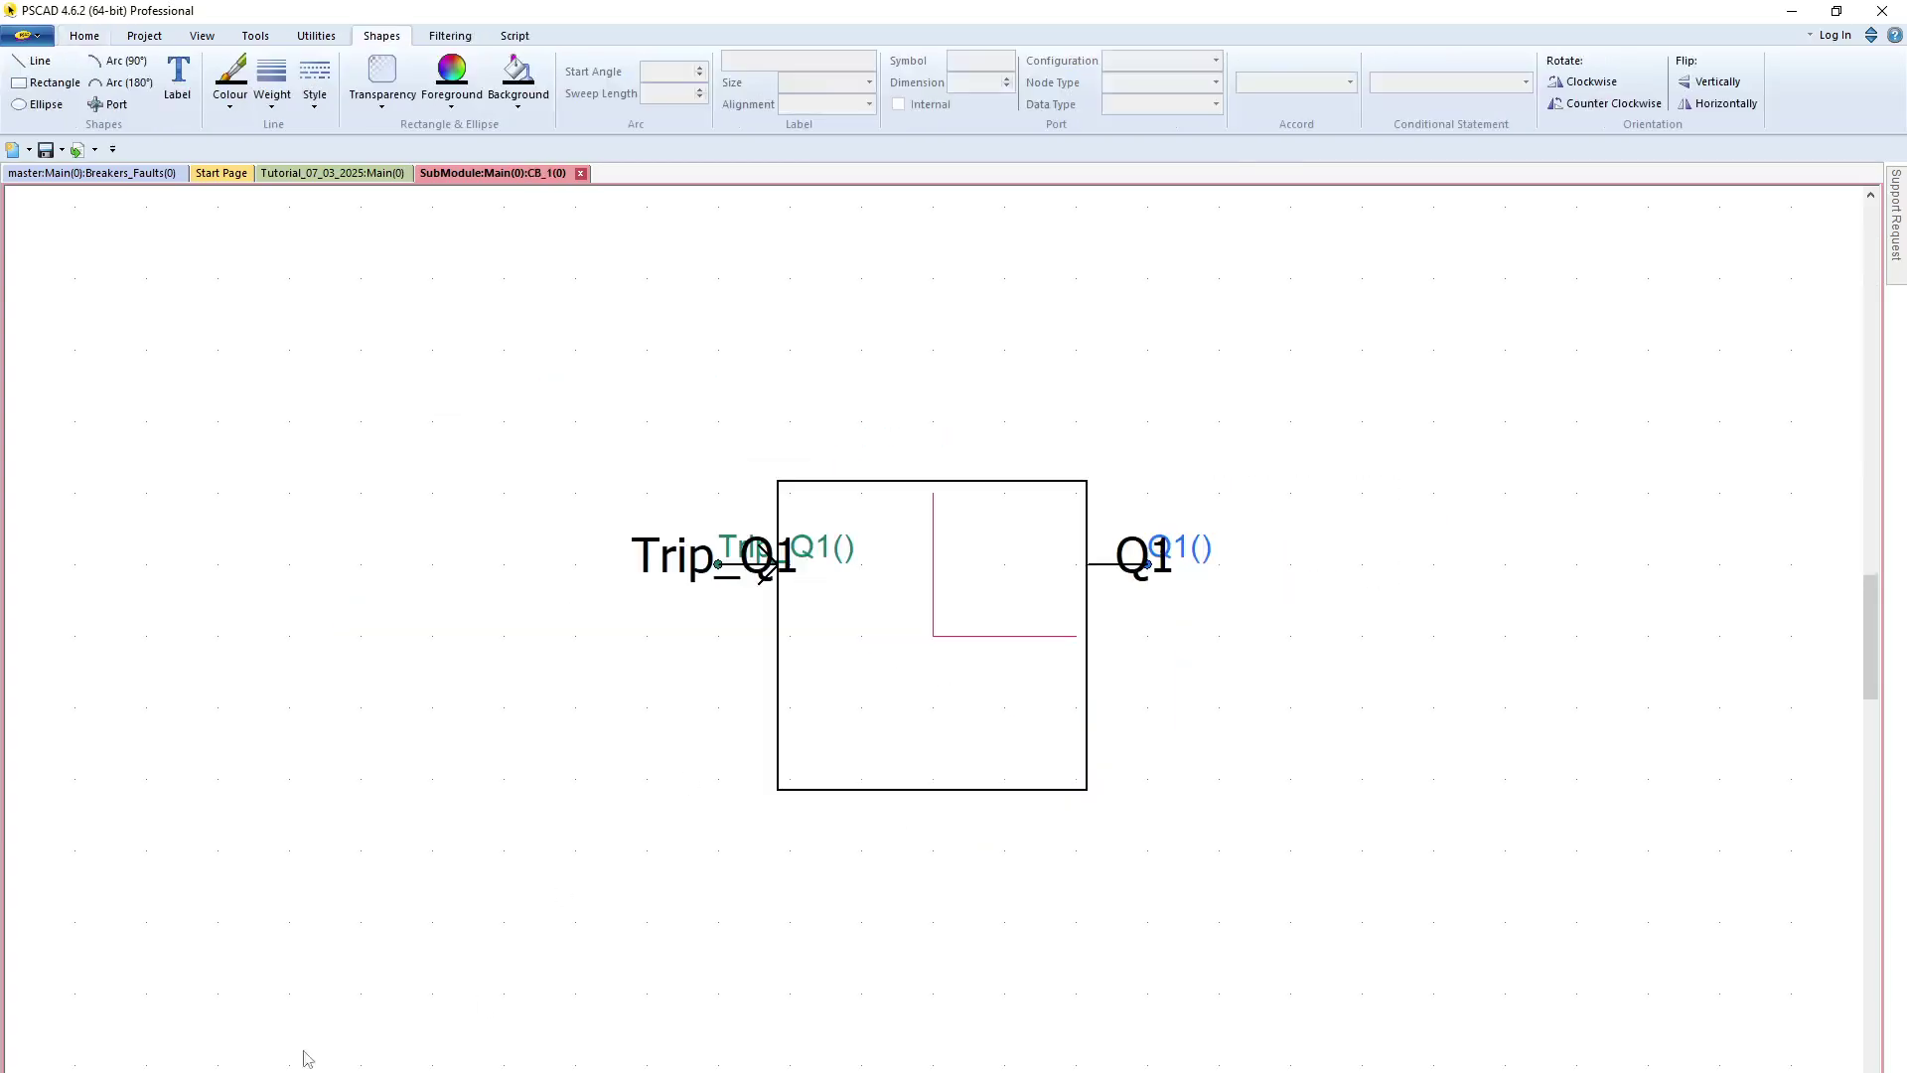
left_click_drag(689, 563, 640, 520)
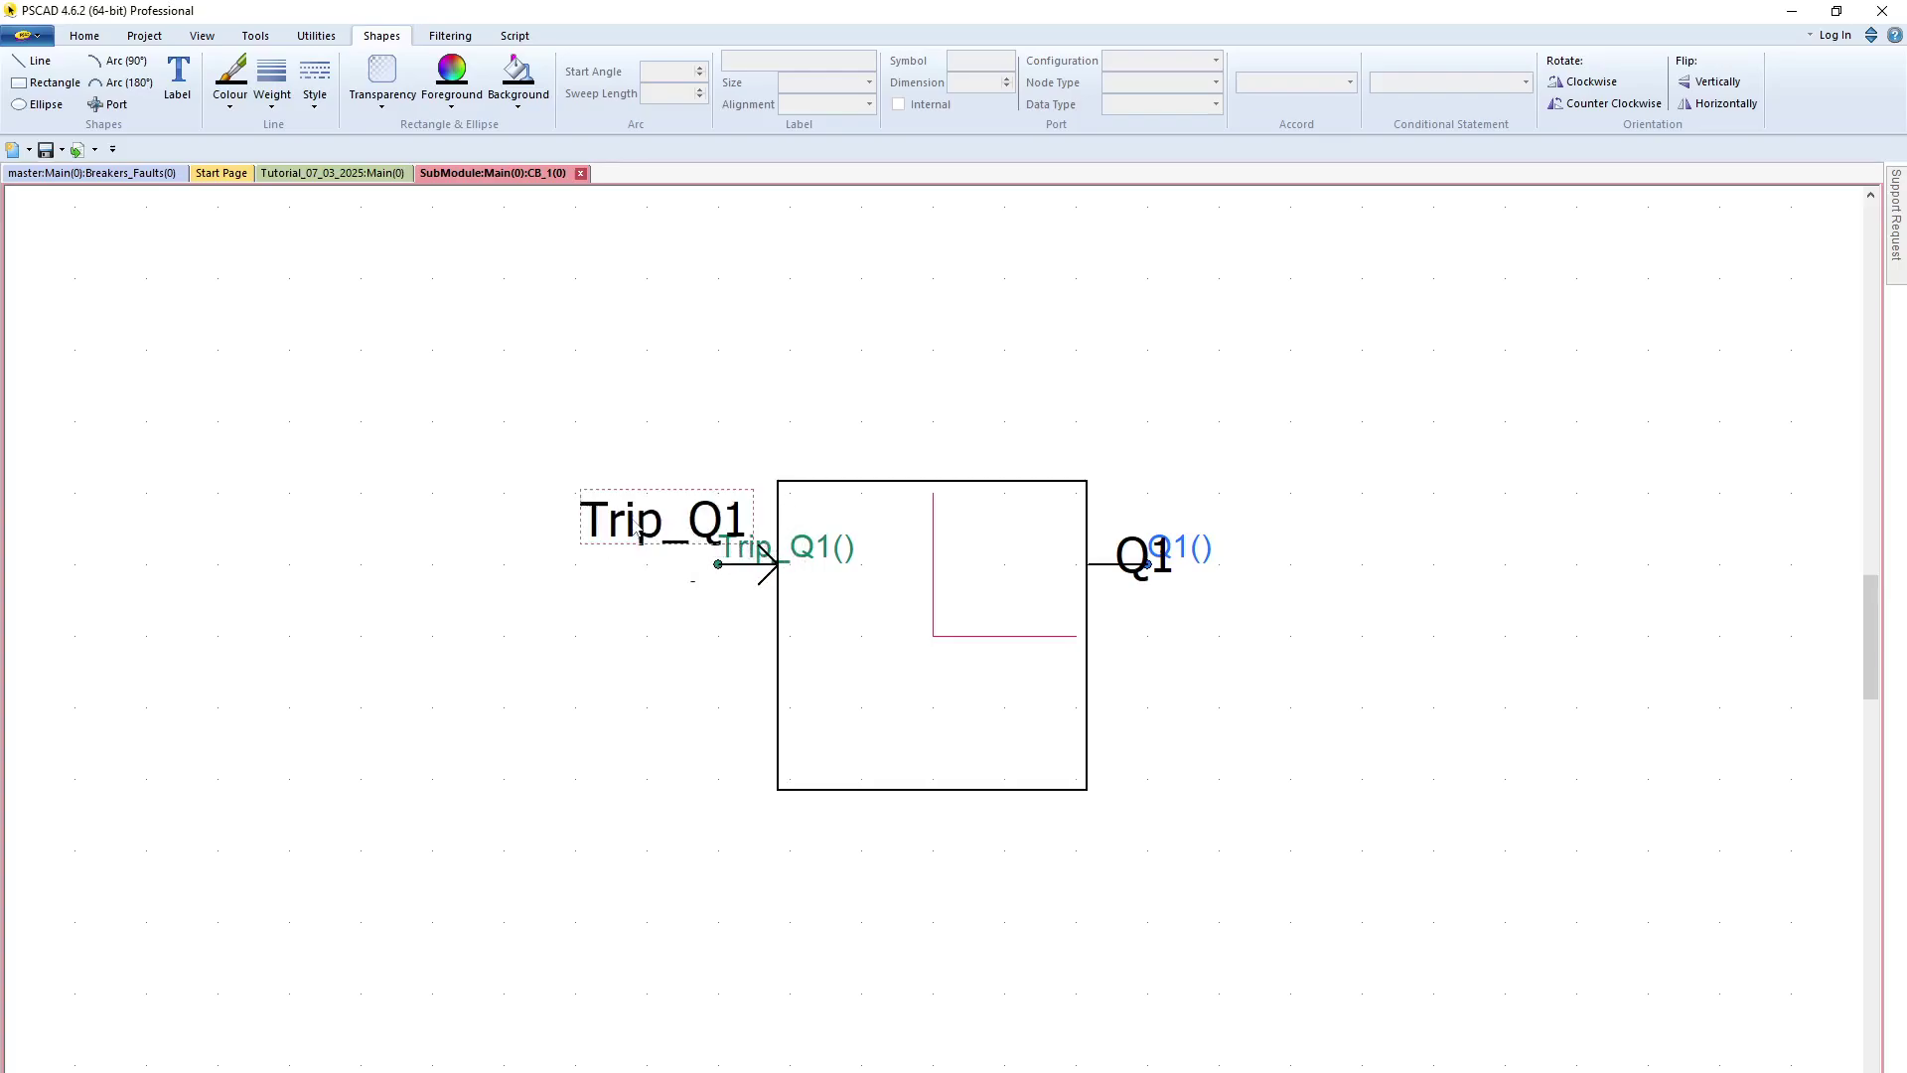
left_click_drag(1142, 546, 1140, 515)
key("BackSpace")
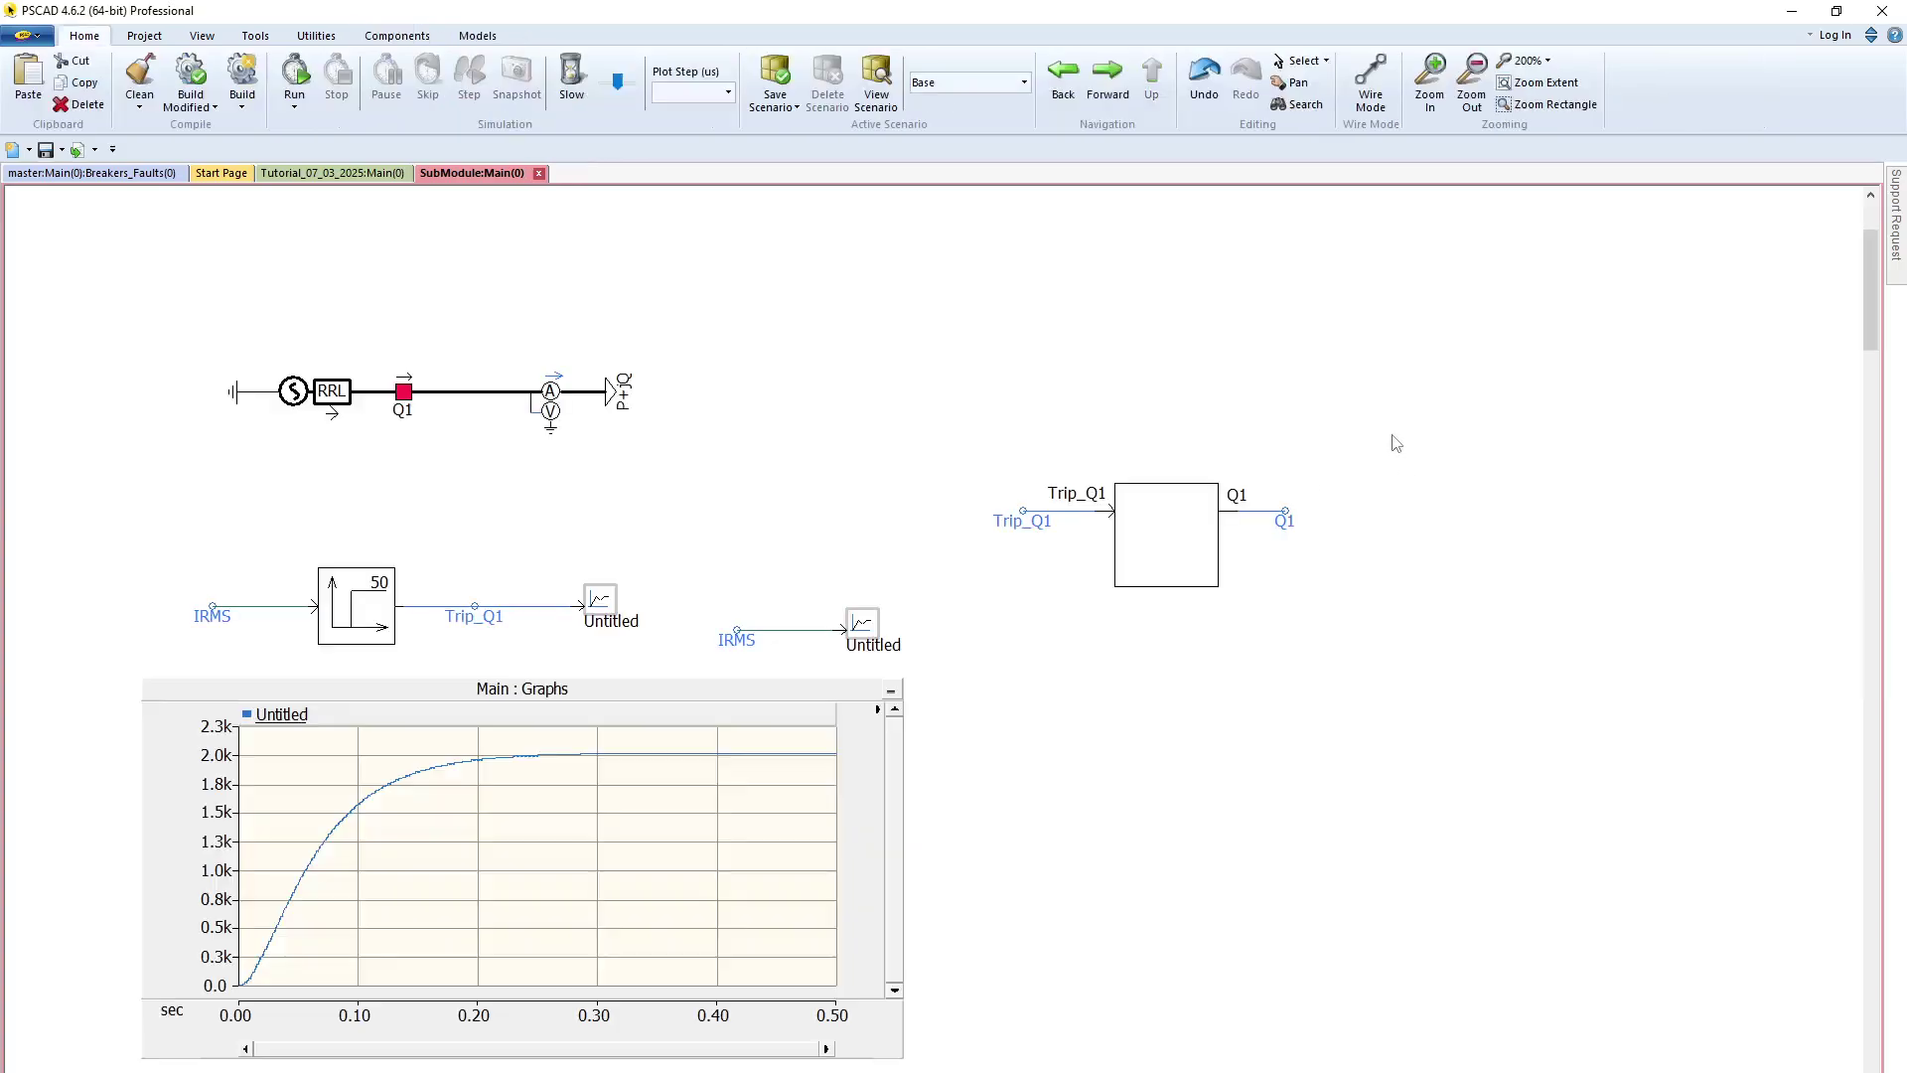